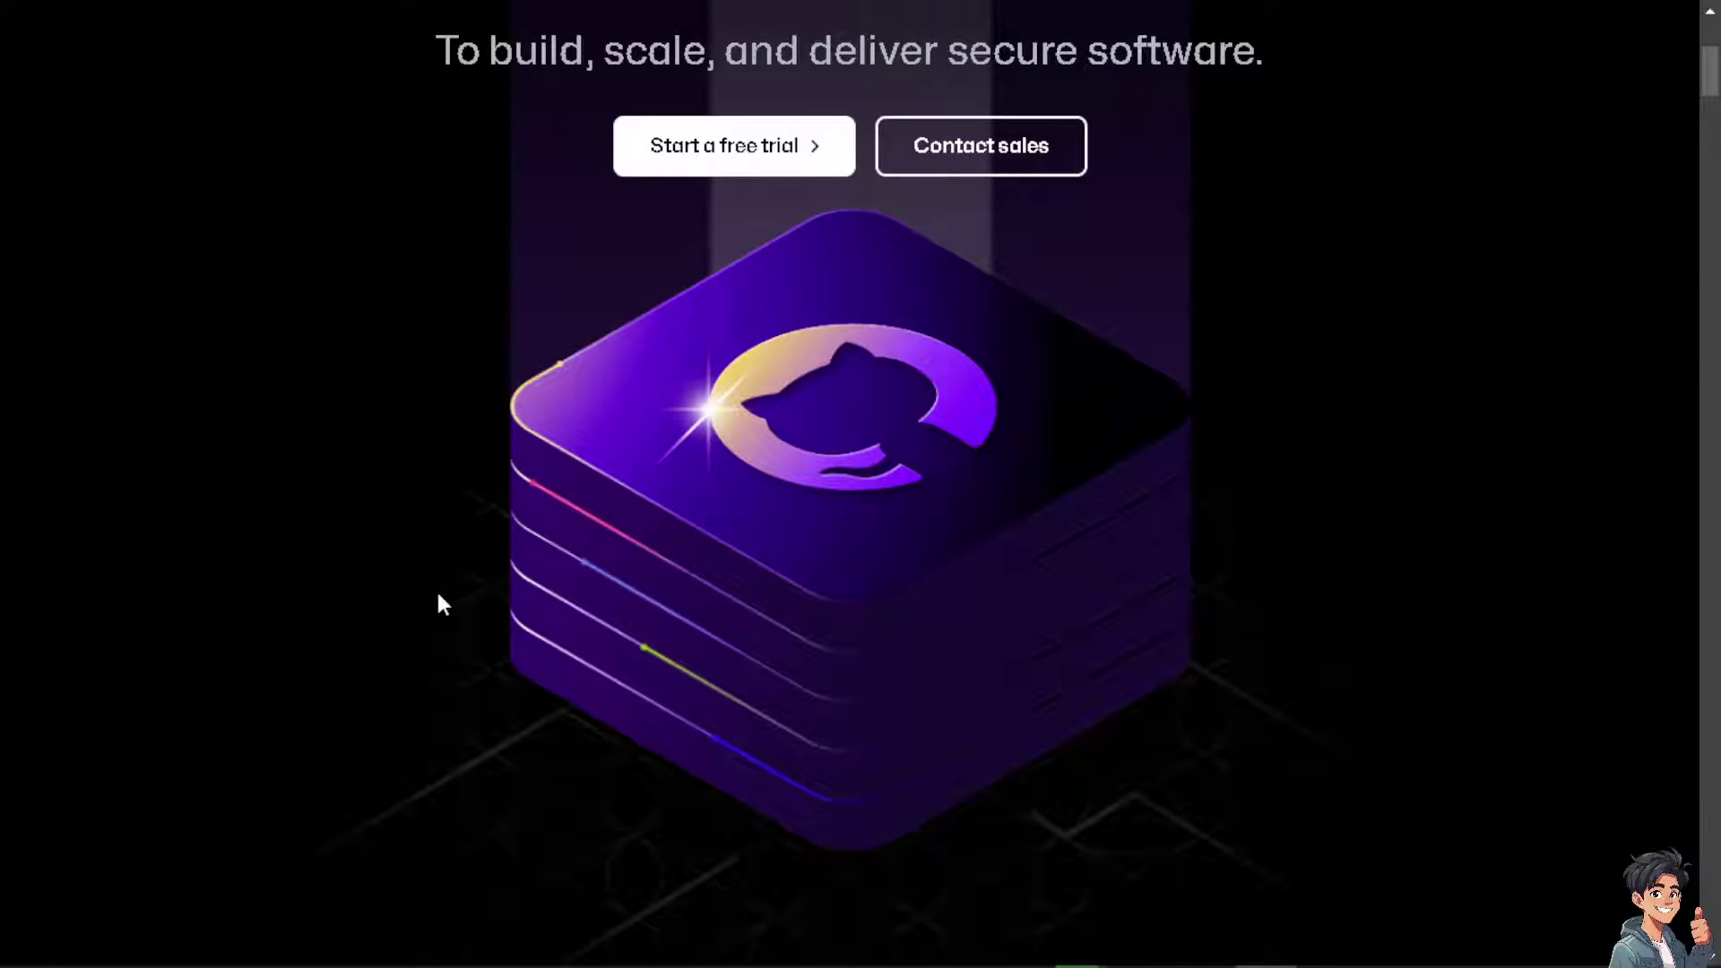
Scroll through the GitHub landing page, then sign in and reach the profile's Packages tab.
scroll(439, 600, down, 5)
scroll(439, 609, down, 5)
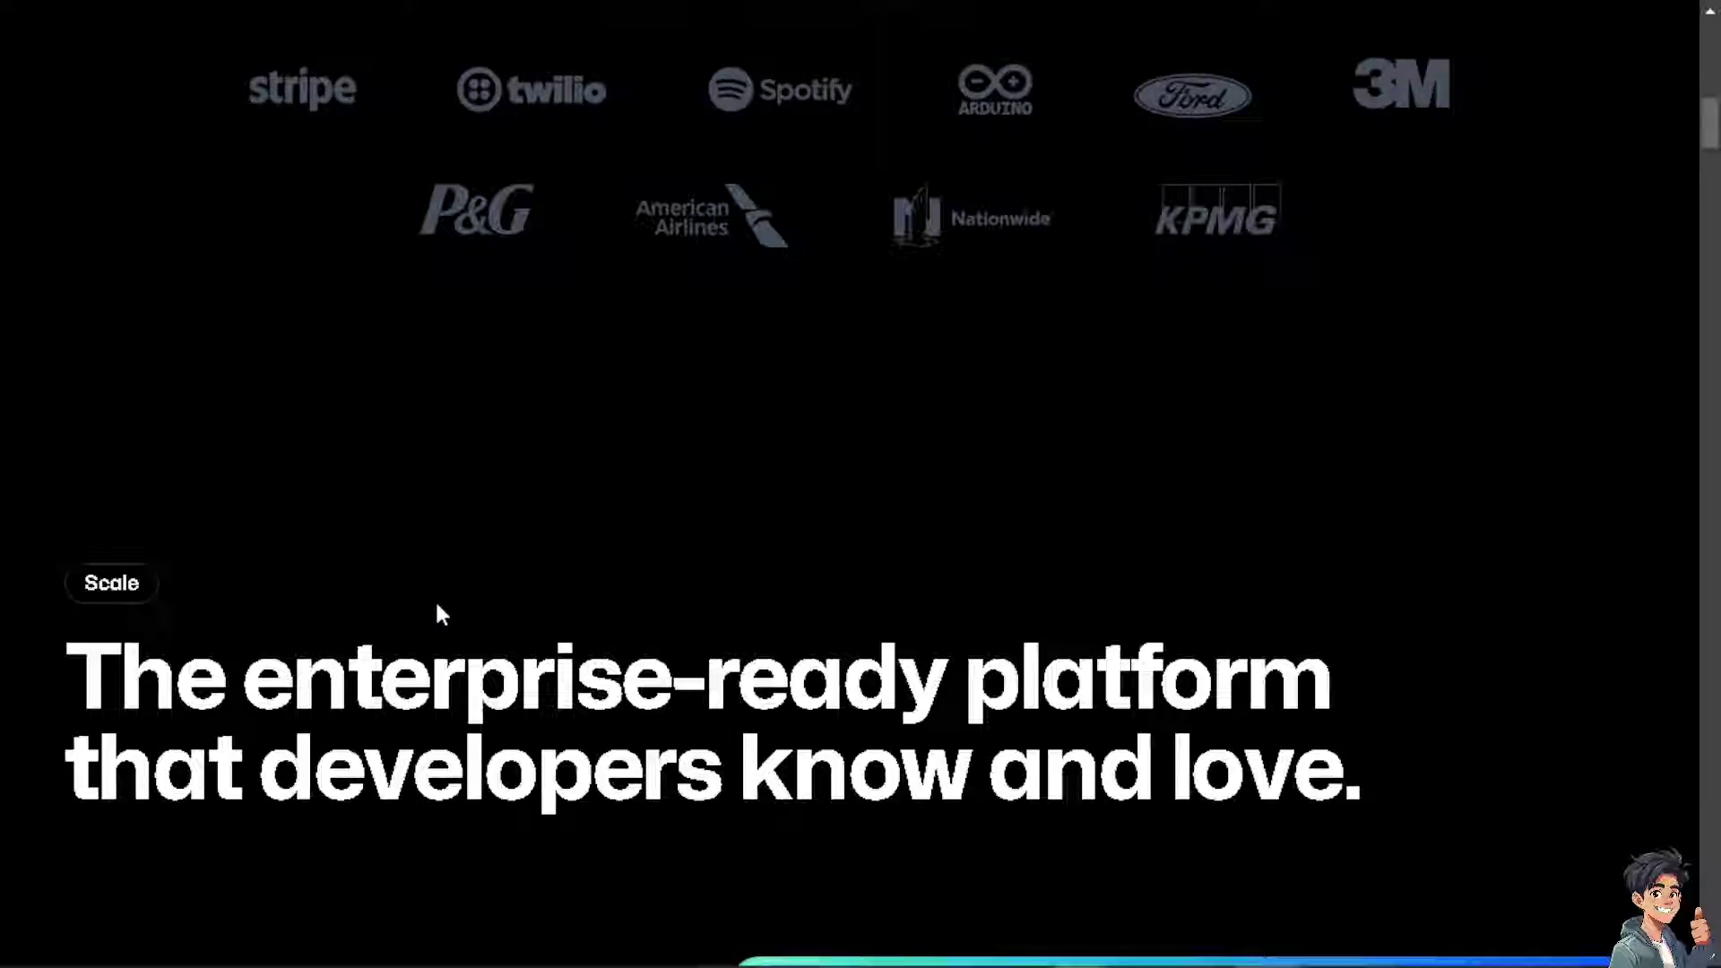
scroll(439, 614, down, 5)
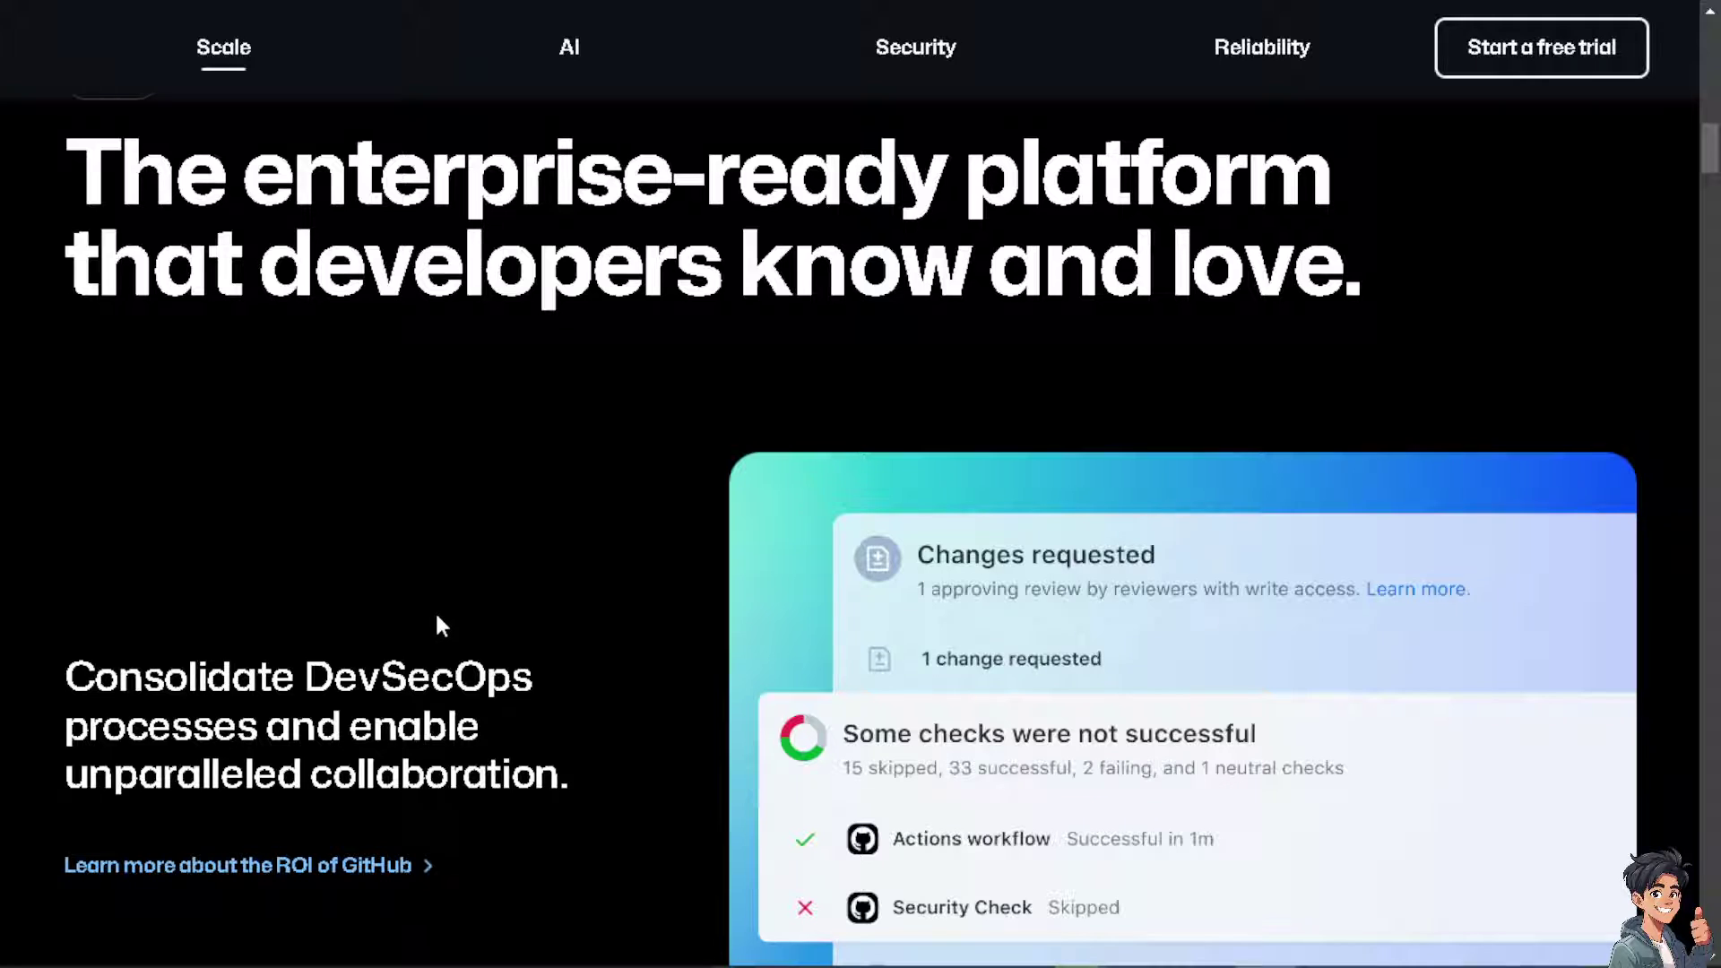
scroll(436, 616, down, 5)
scroll(436, 616, down, 4)
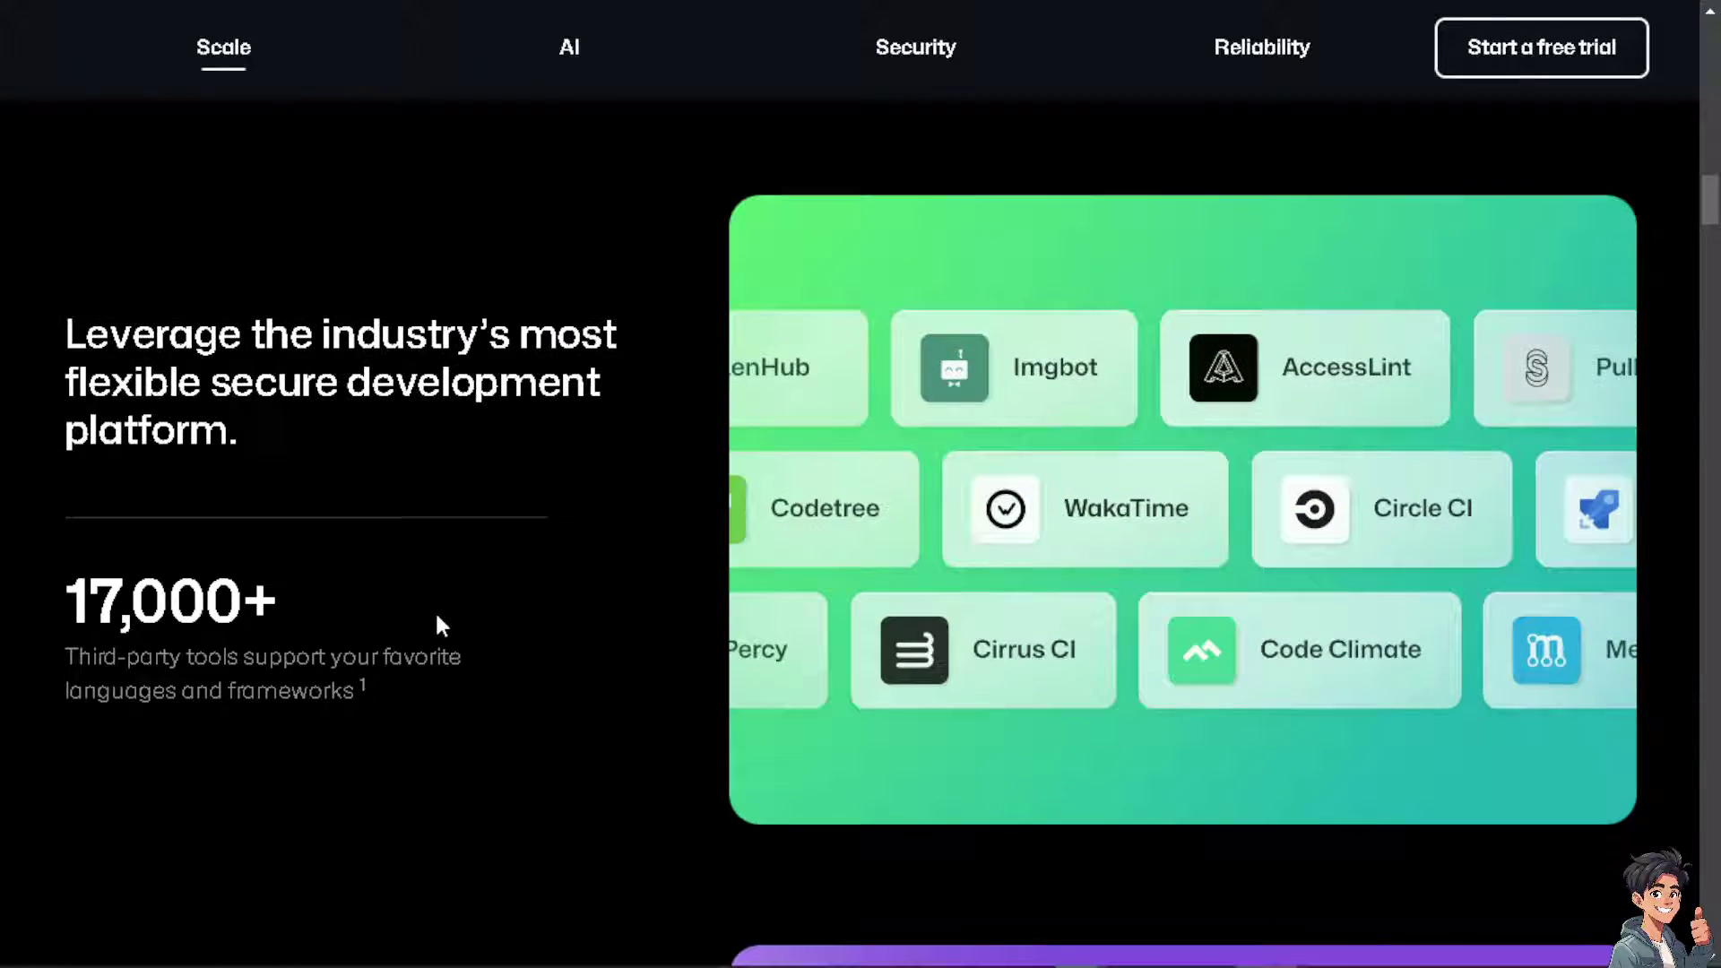
scroll(437, 618, down, 10)
scroll(436, 619, down, 5)
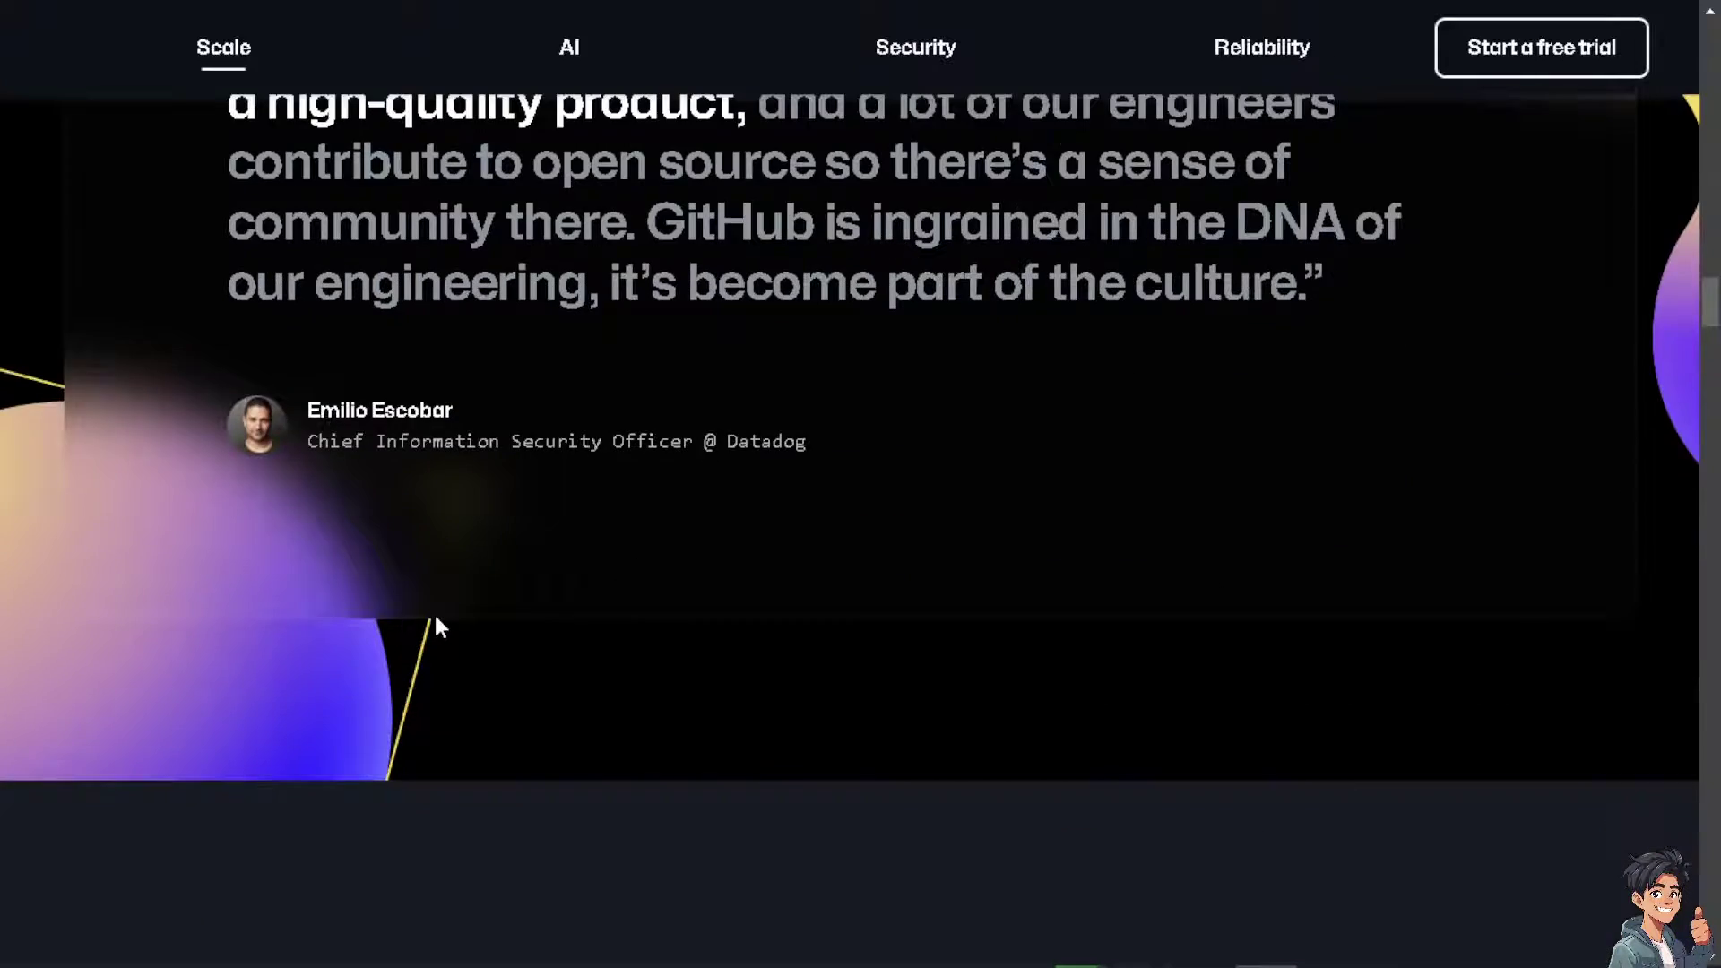
scroll(434, 613, down, 10)
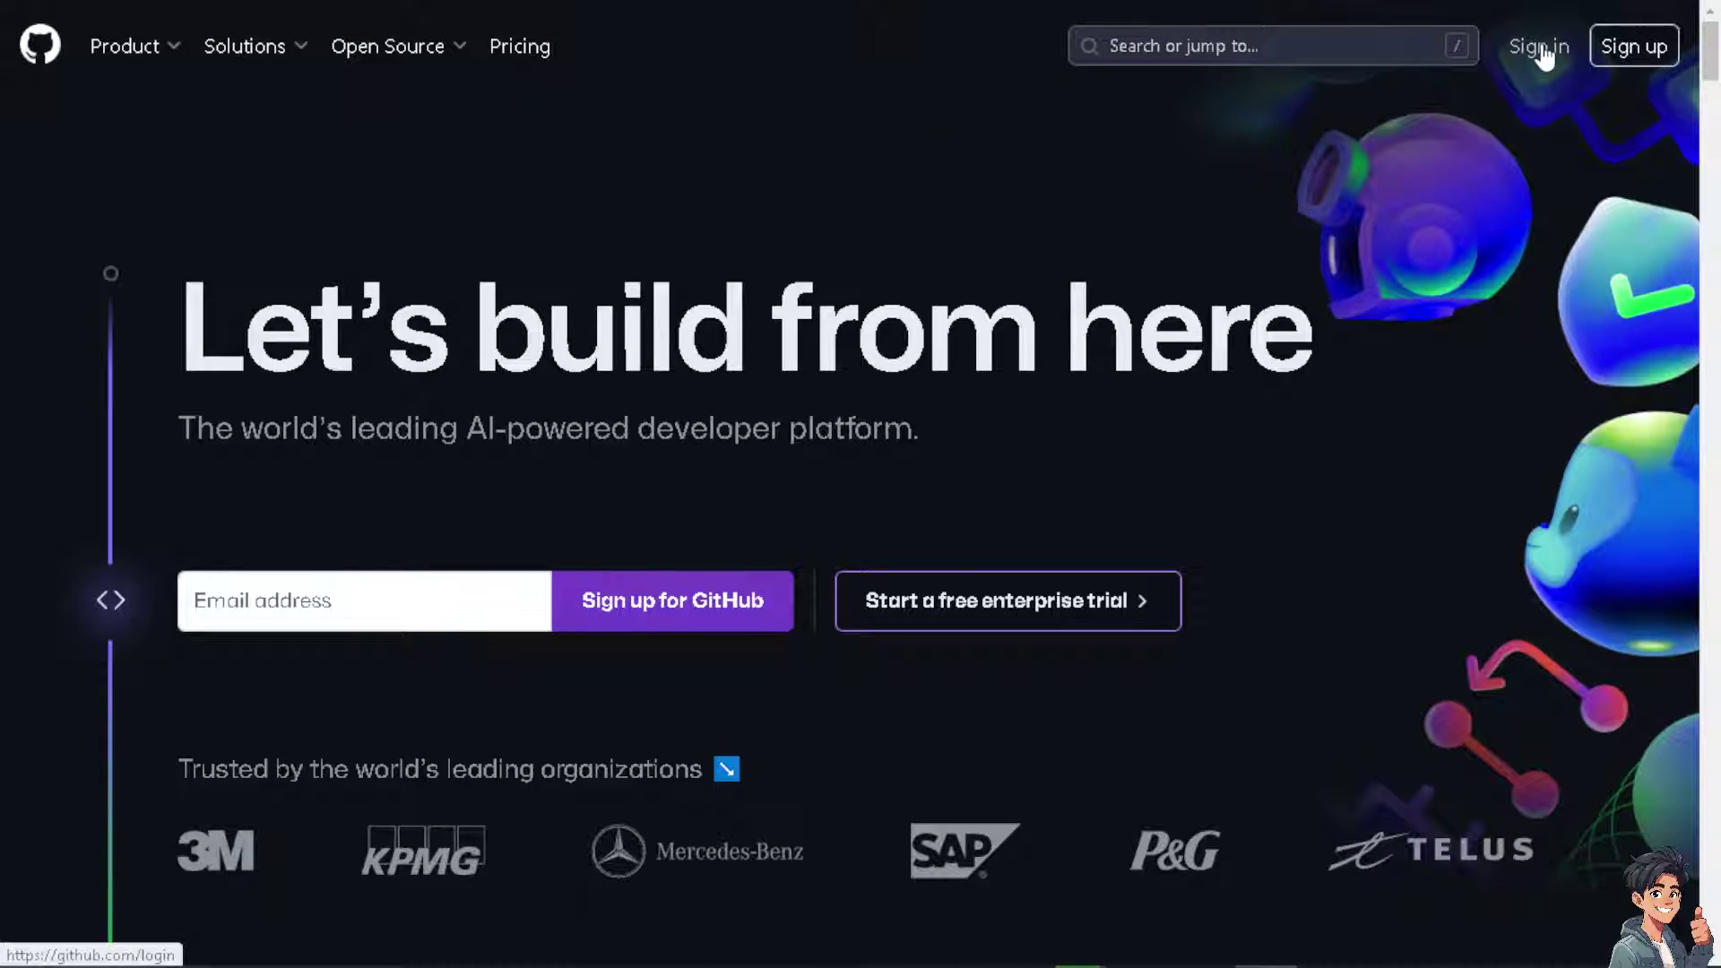
click(1534, 50)
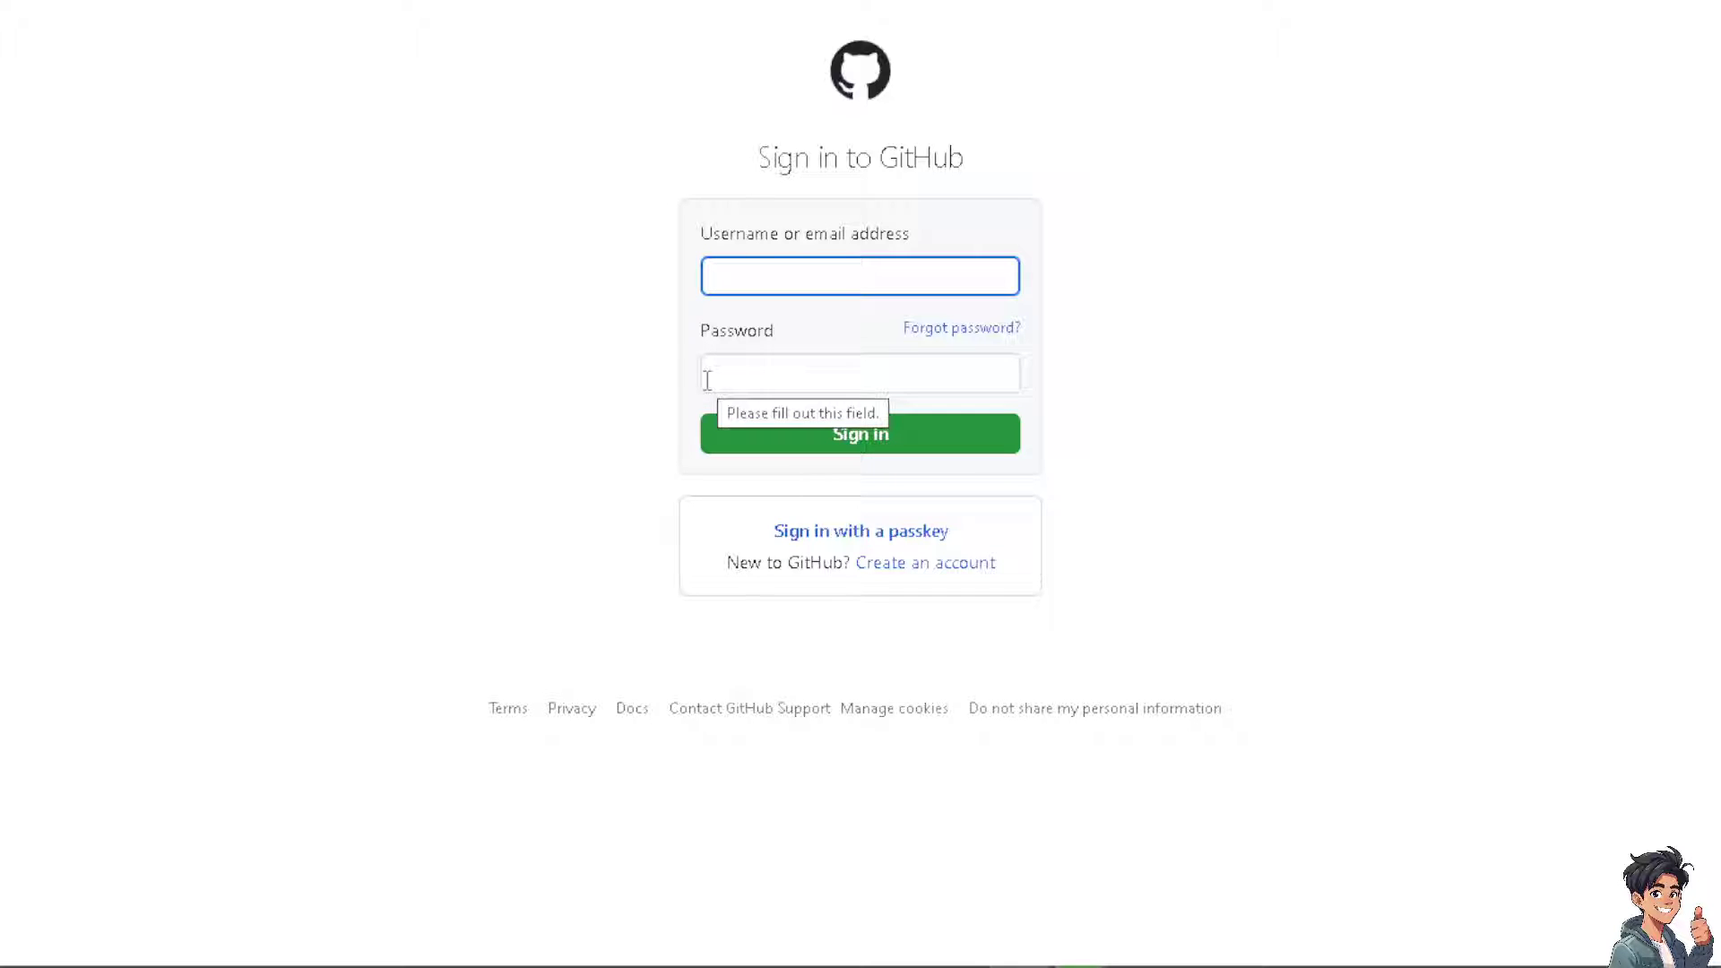
click(928, 565)
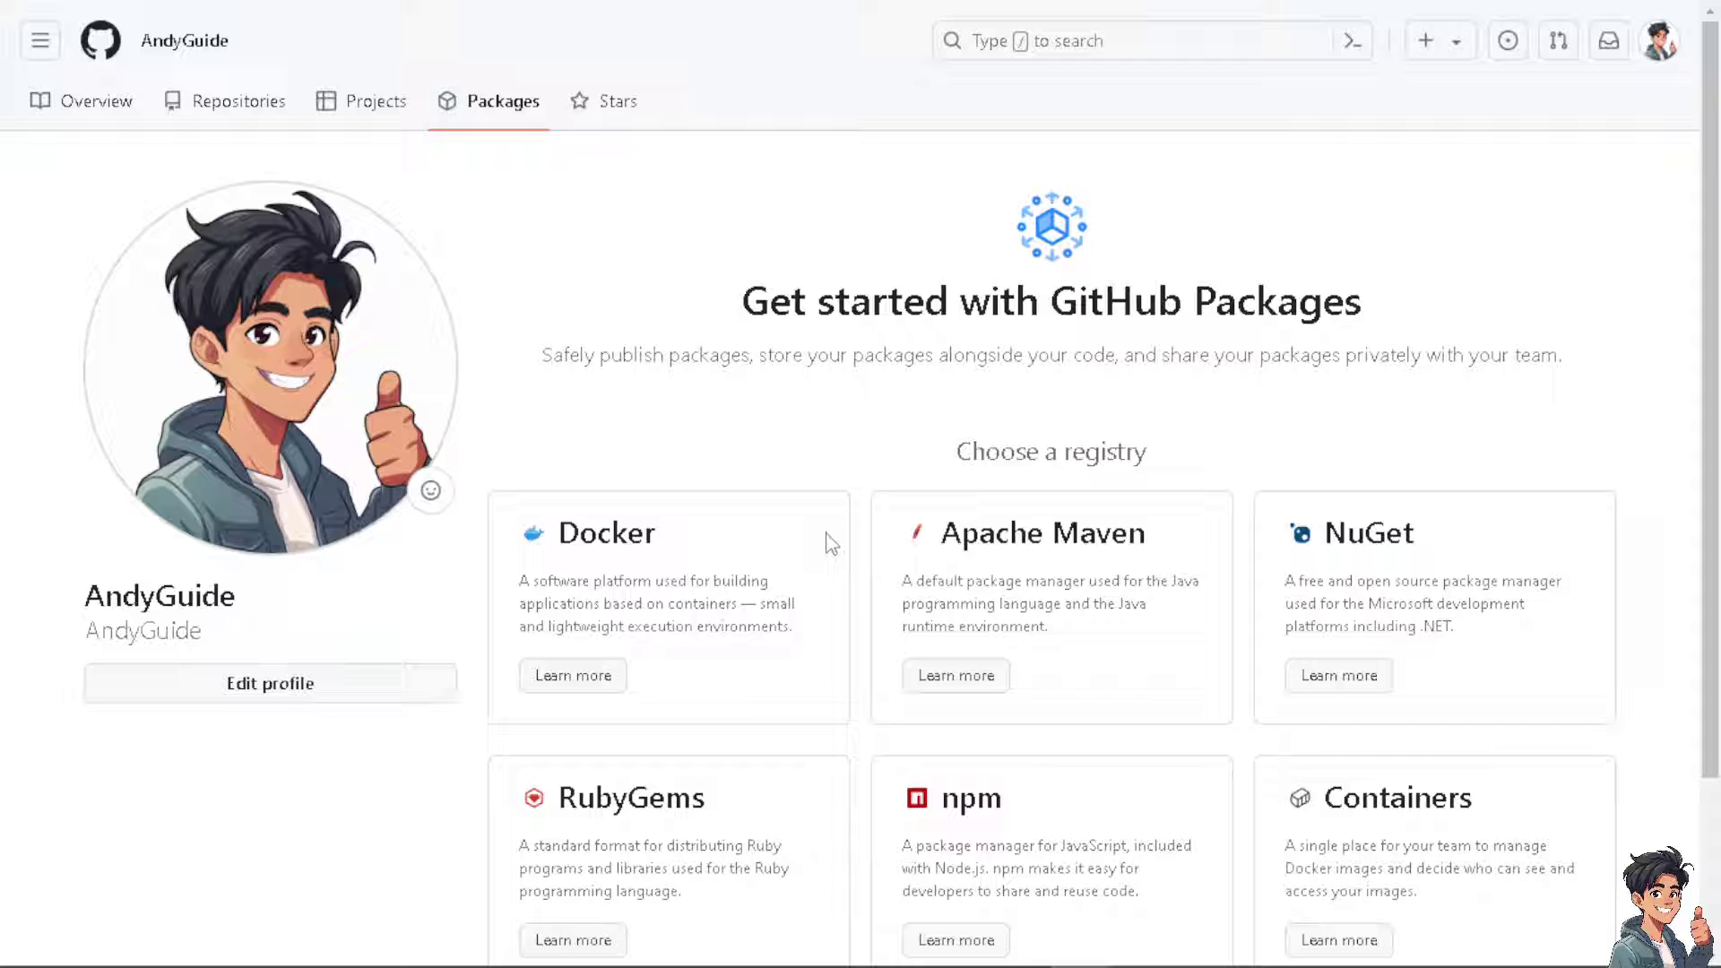
Scroll the Packages tab, then switch to the profile's empty Projects tab.
scroll(876, 576, down, 2)
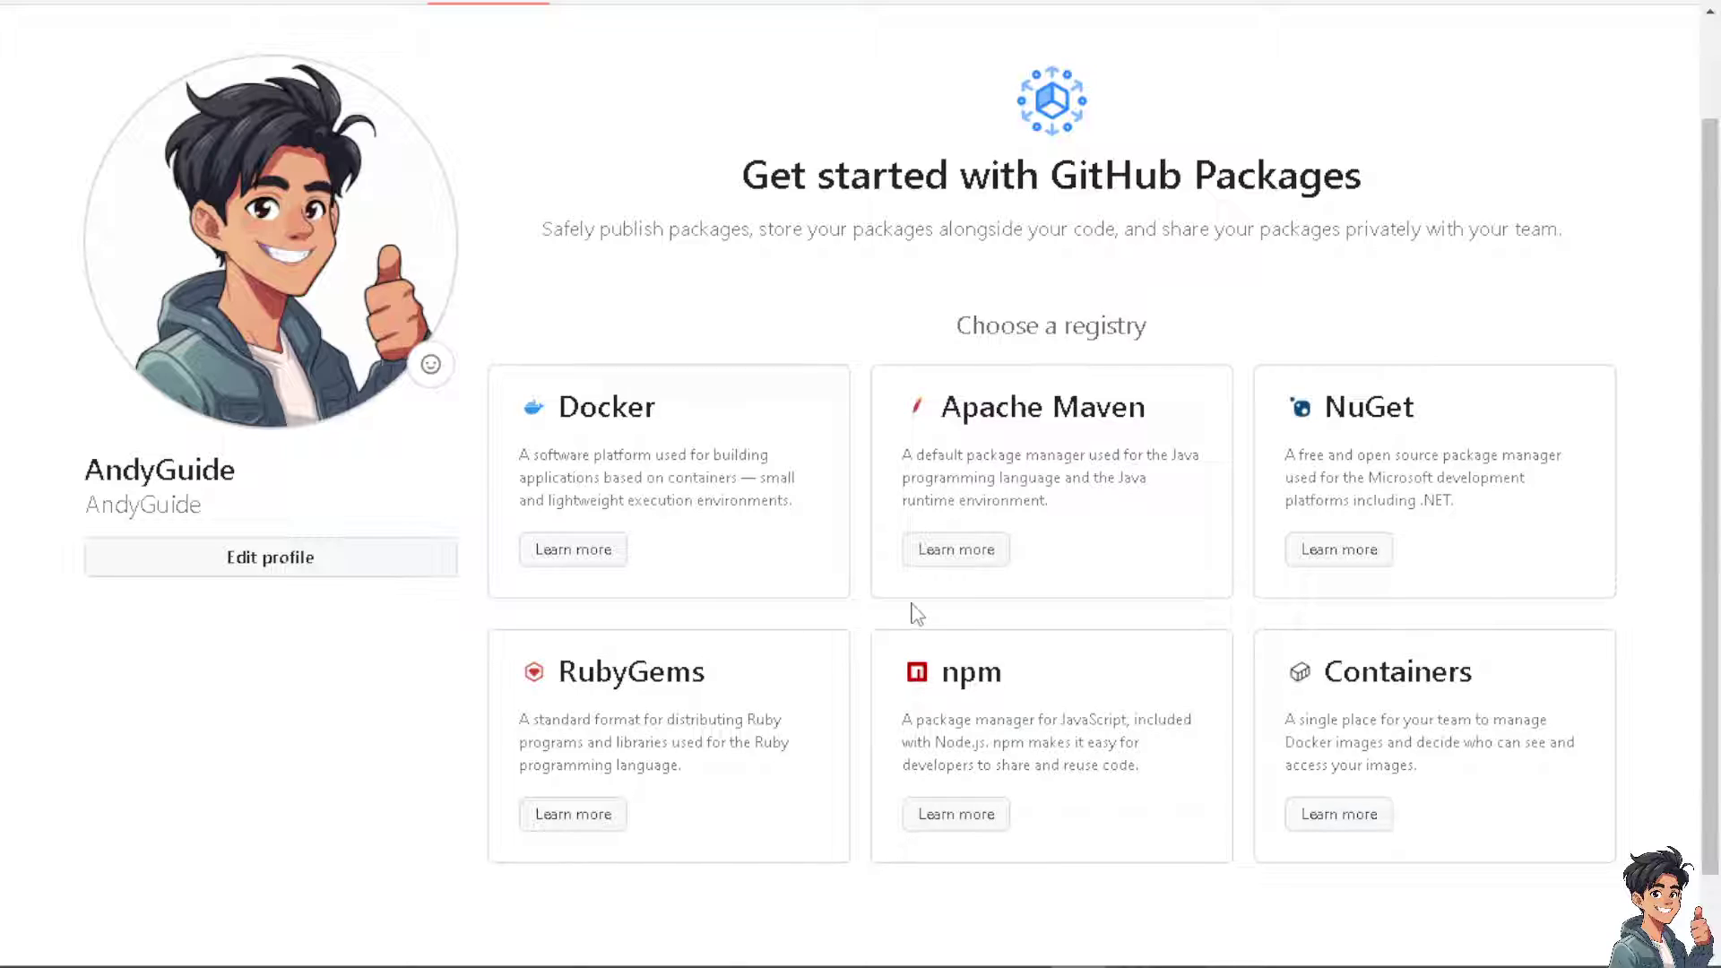
scroll(916, 613, down, 1)
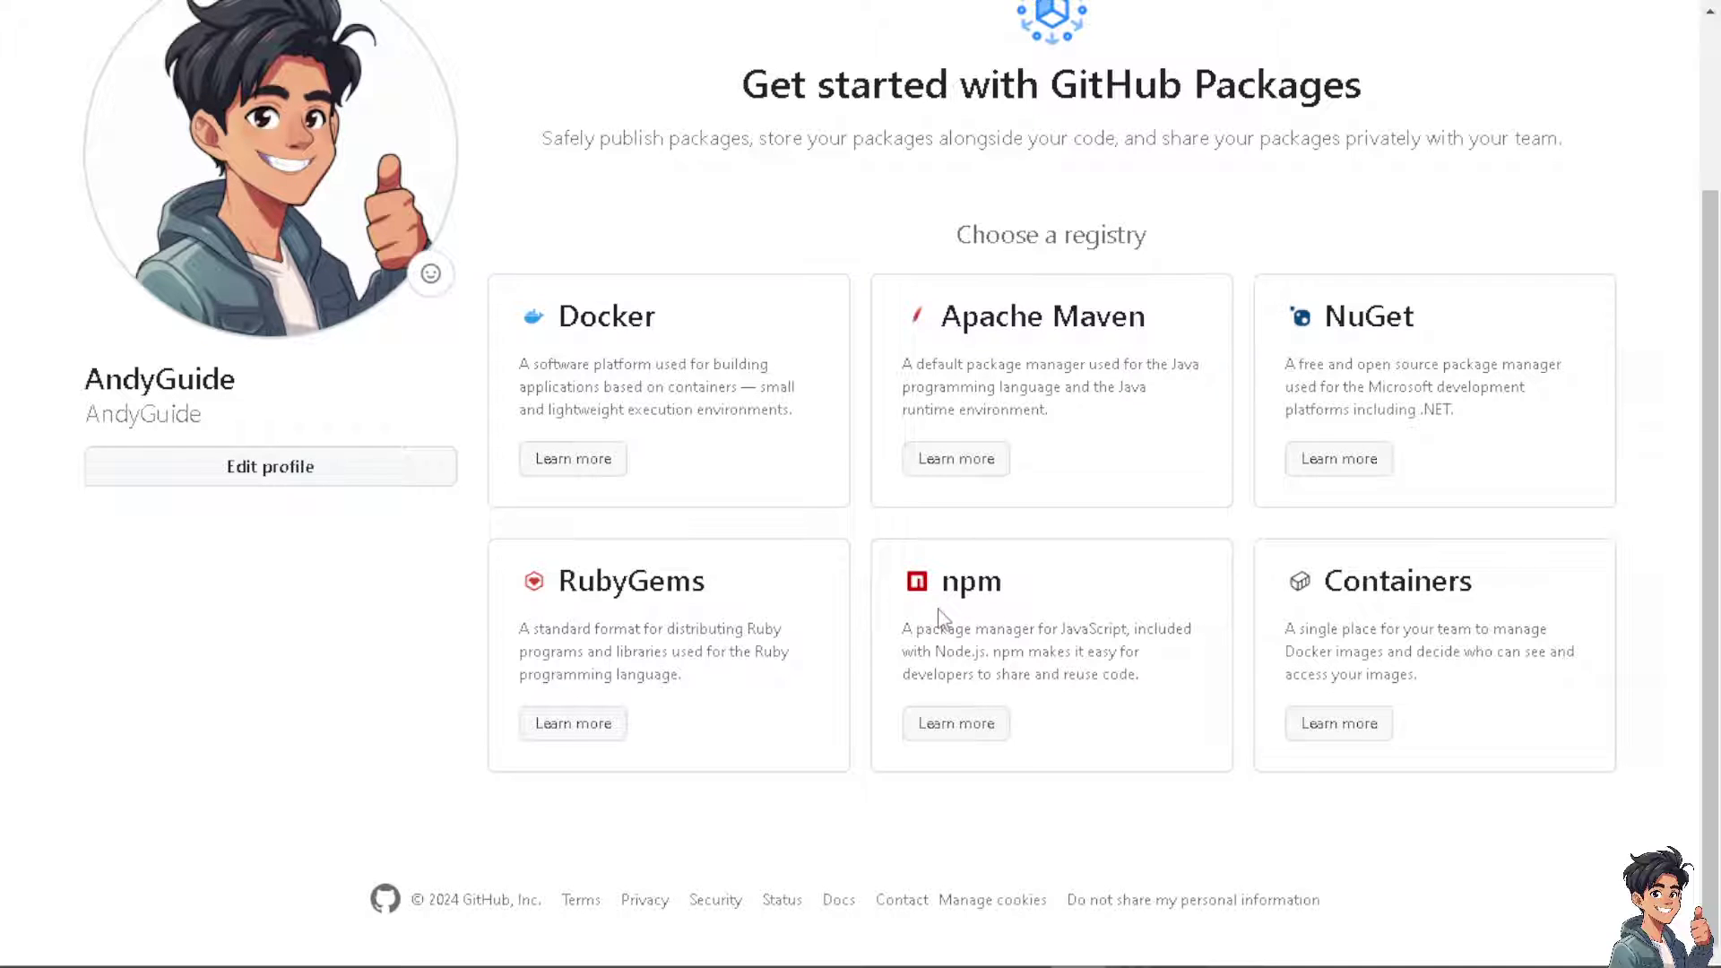
scroll(937, 617, up, 3)
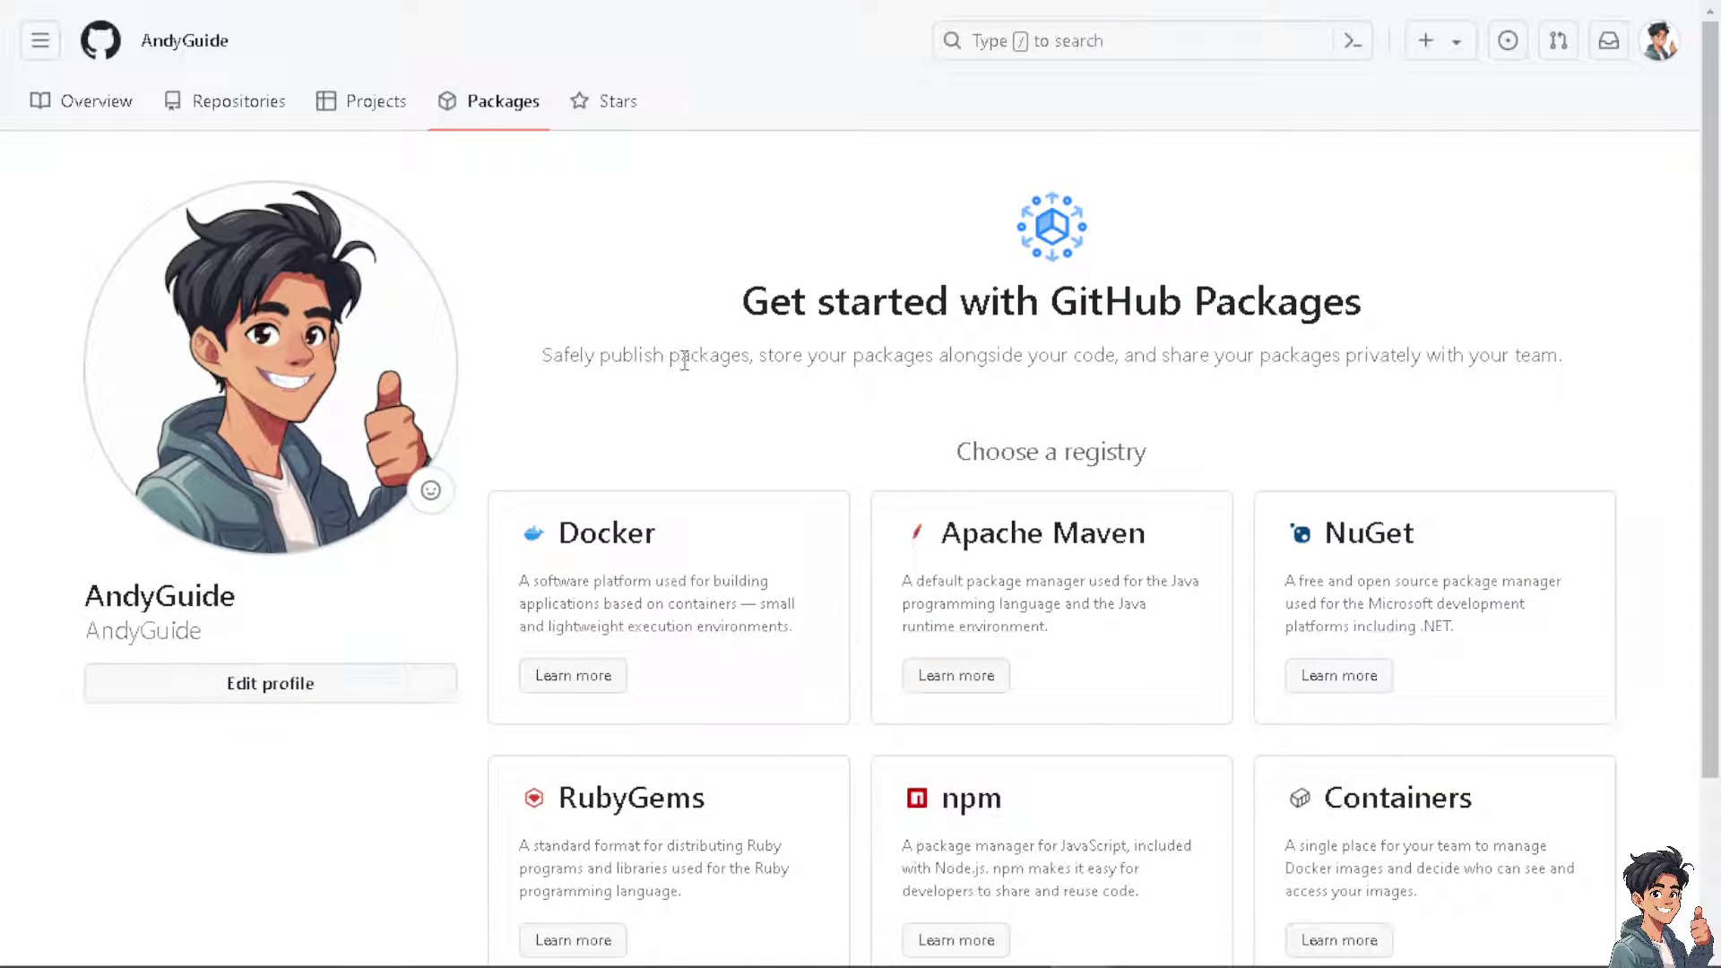
click(373, 109)
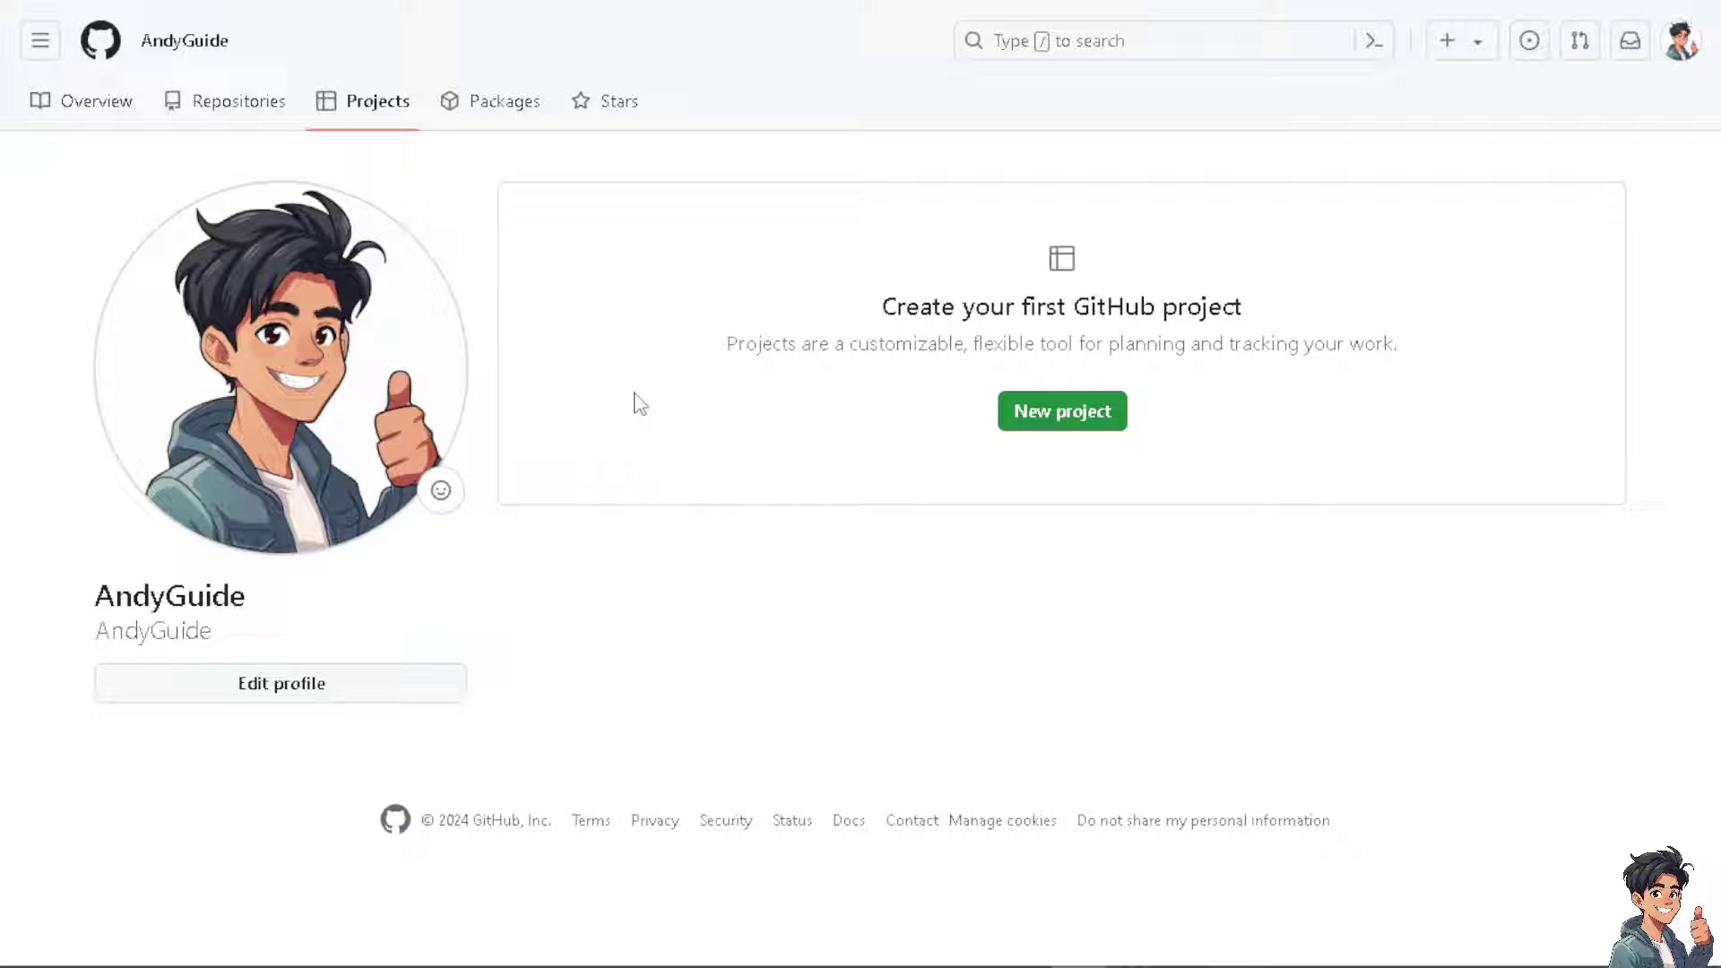
Open the Repositories tab, then use the avatar menu's Your profile to reach the Overview page.
click(265, 109)
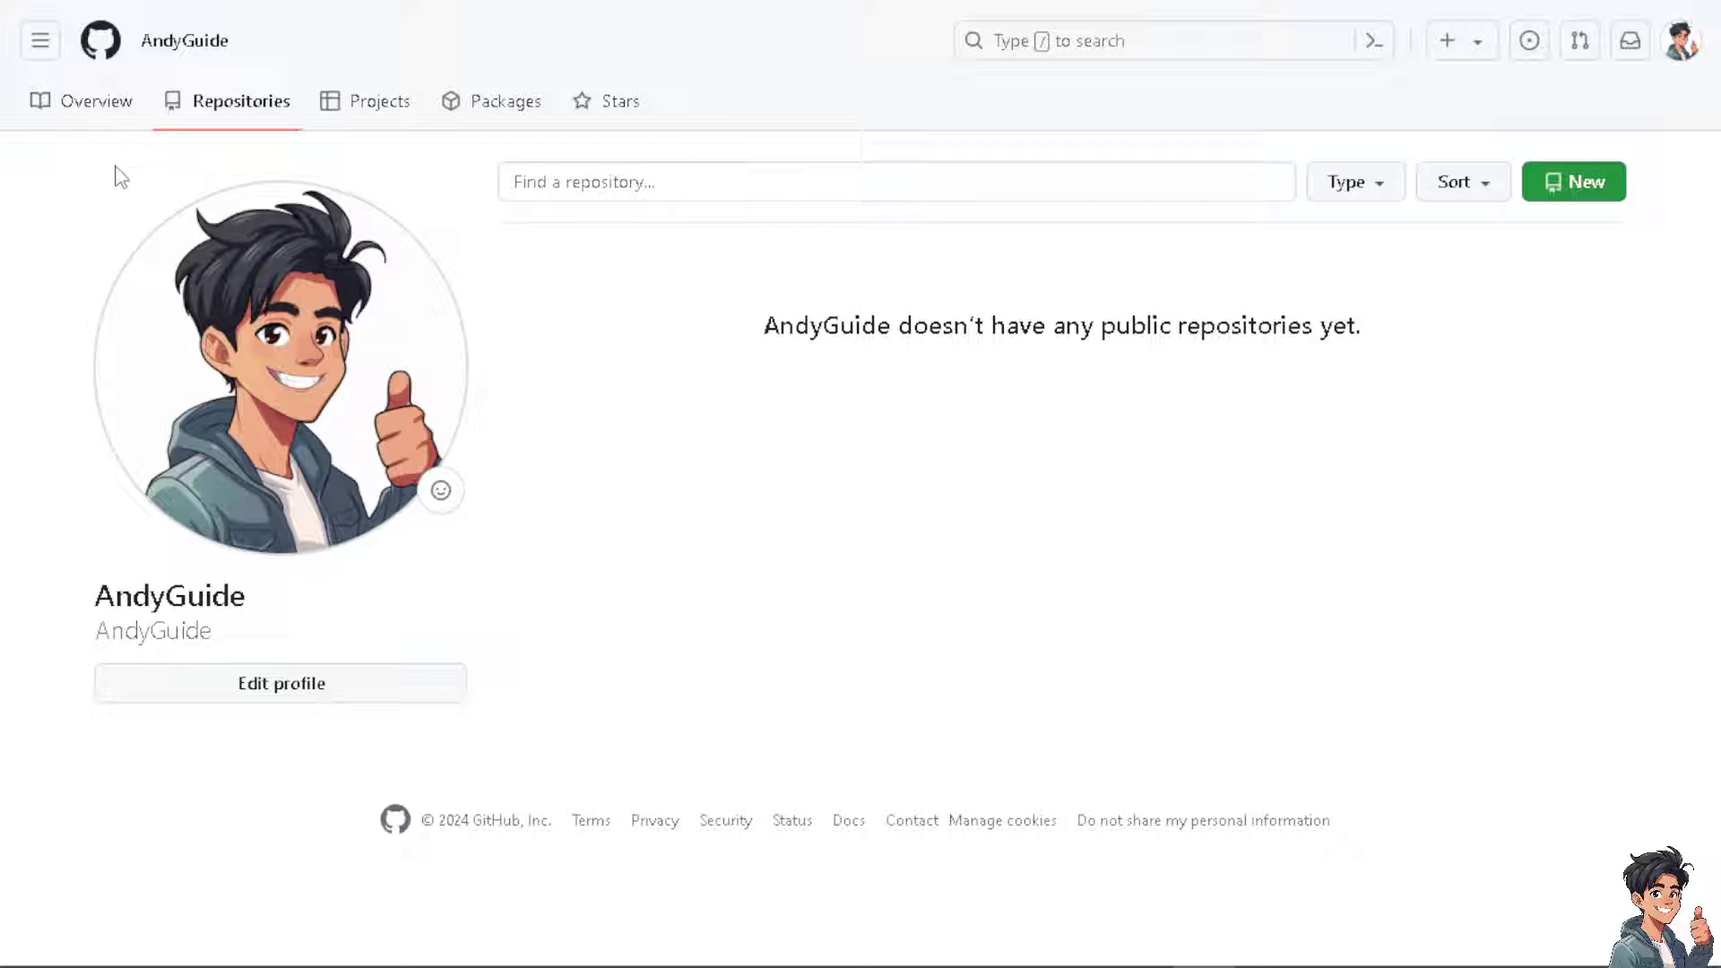
click(1681, 45)
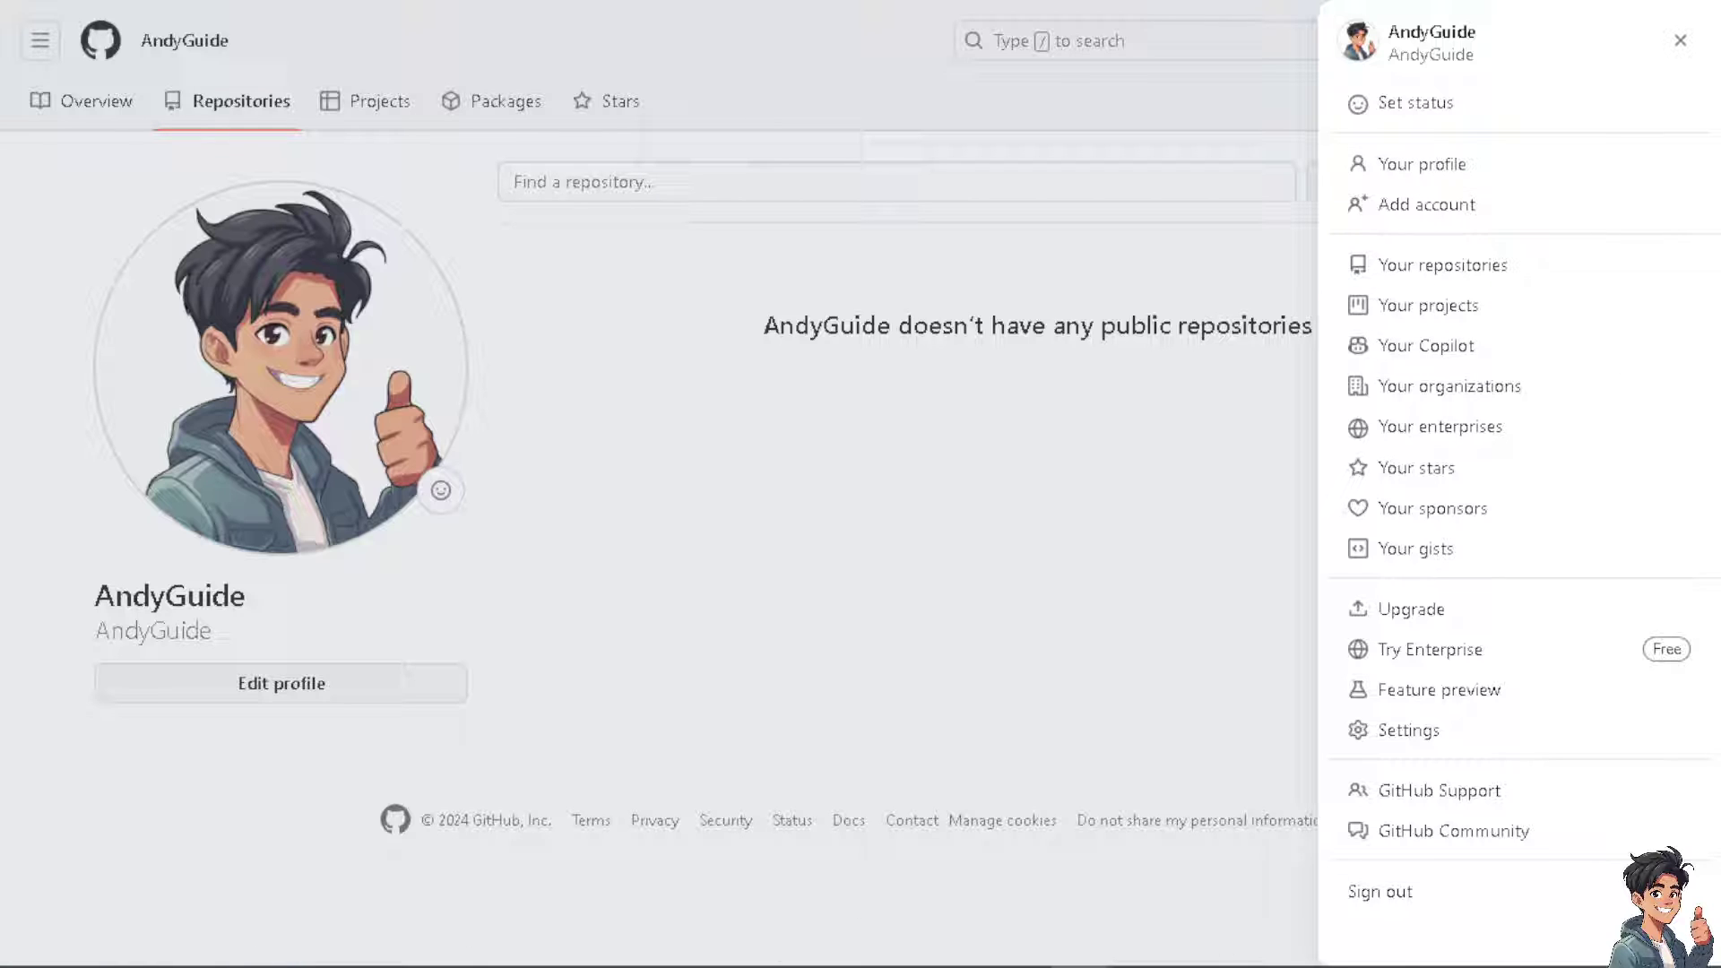
key(Escape)
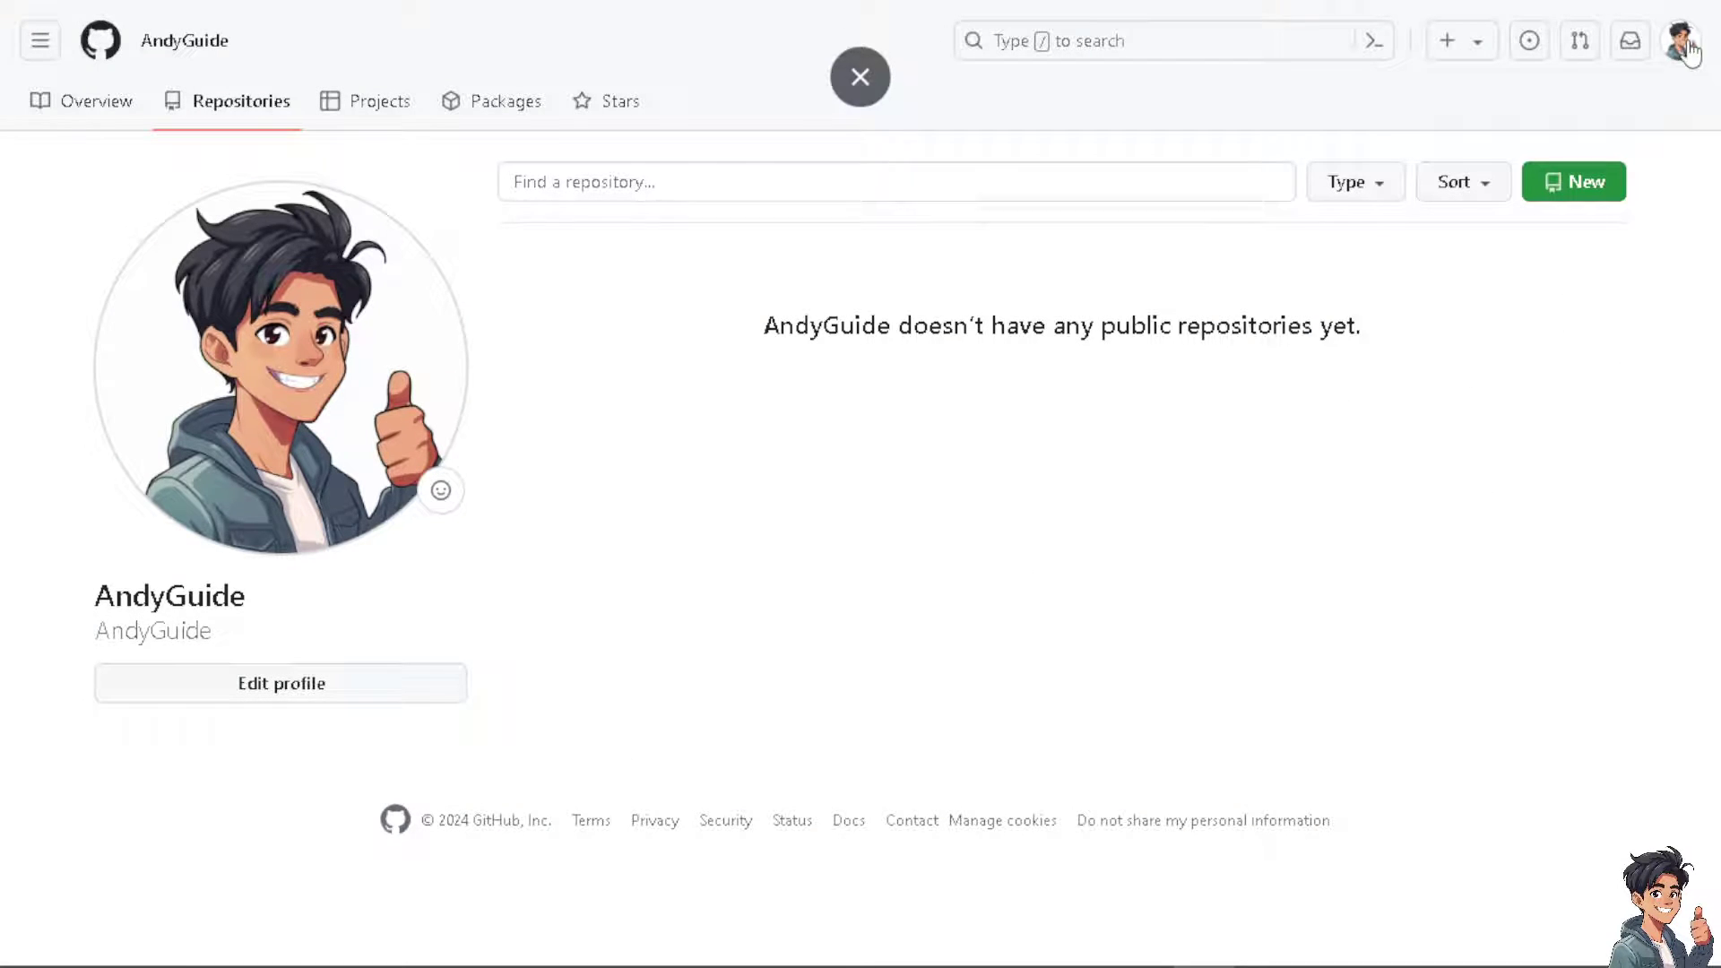
click(1682, 45)
click(1444, 163)
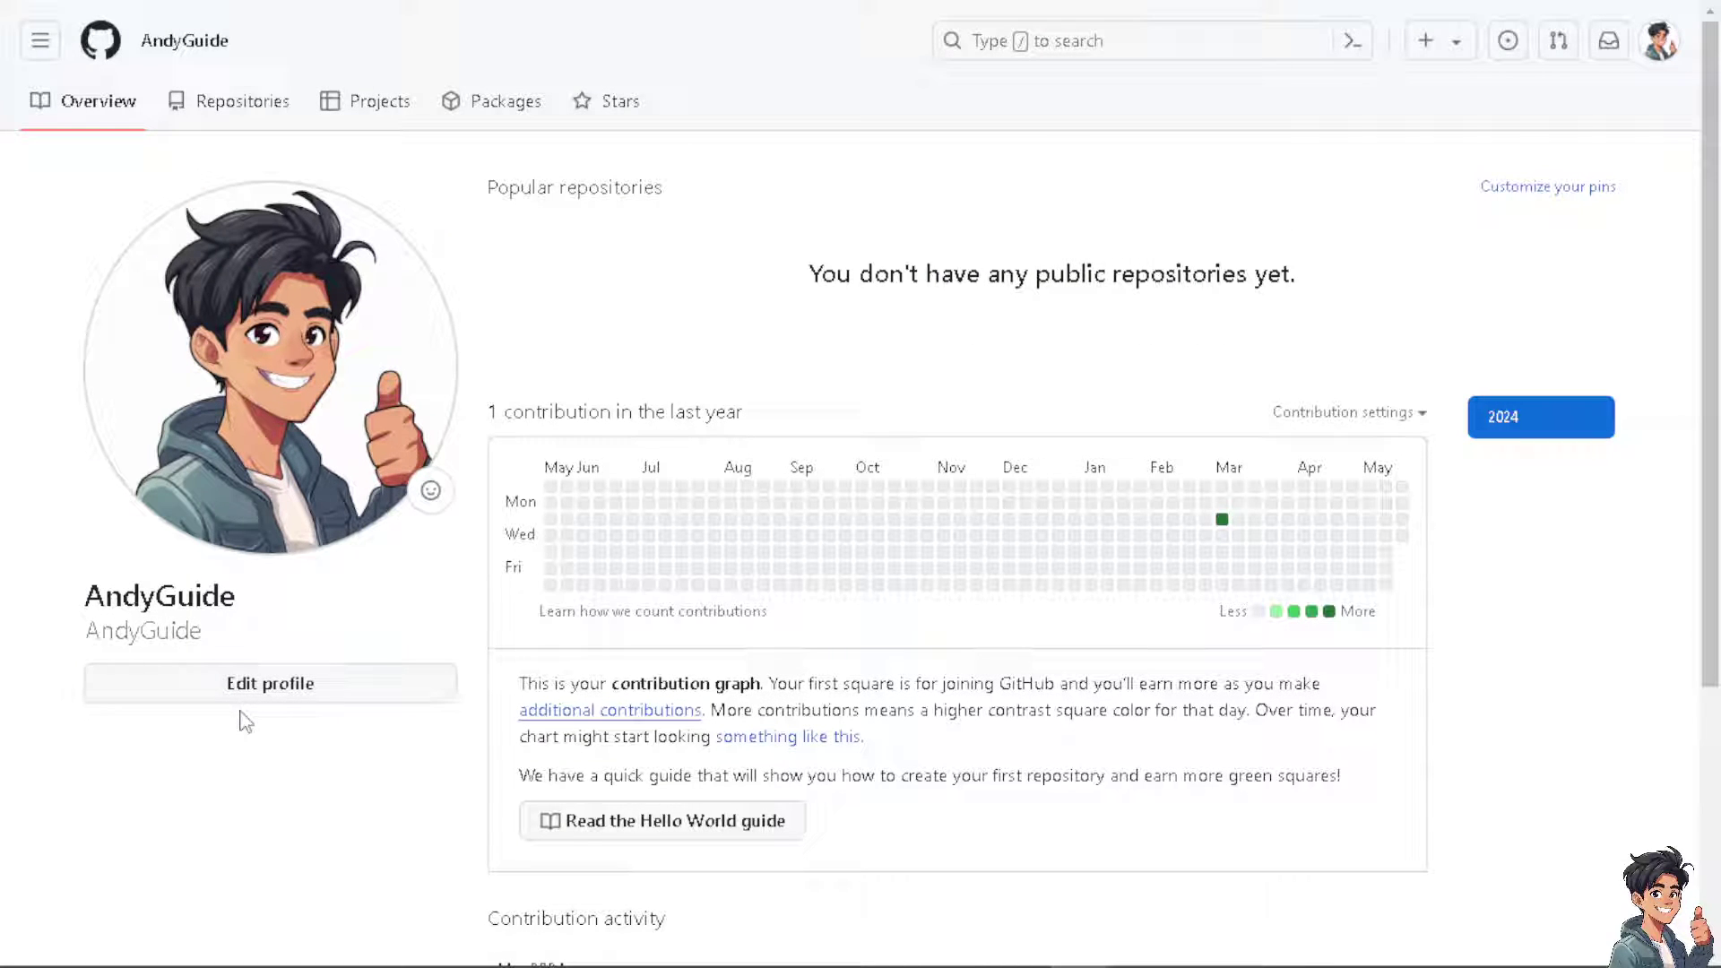
Open the profile editor, exit full screen, and select the GitHub profile URL in the address bar.
click(267, 695)
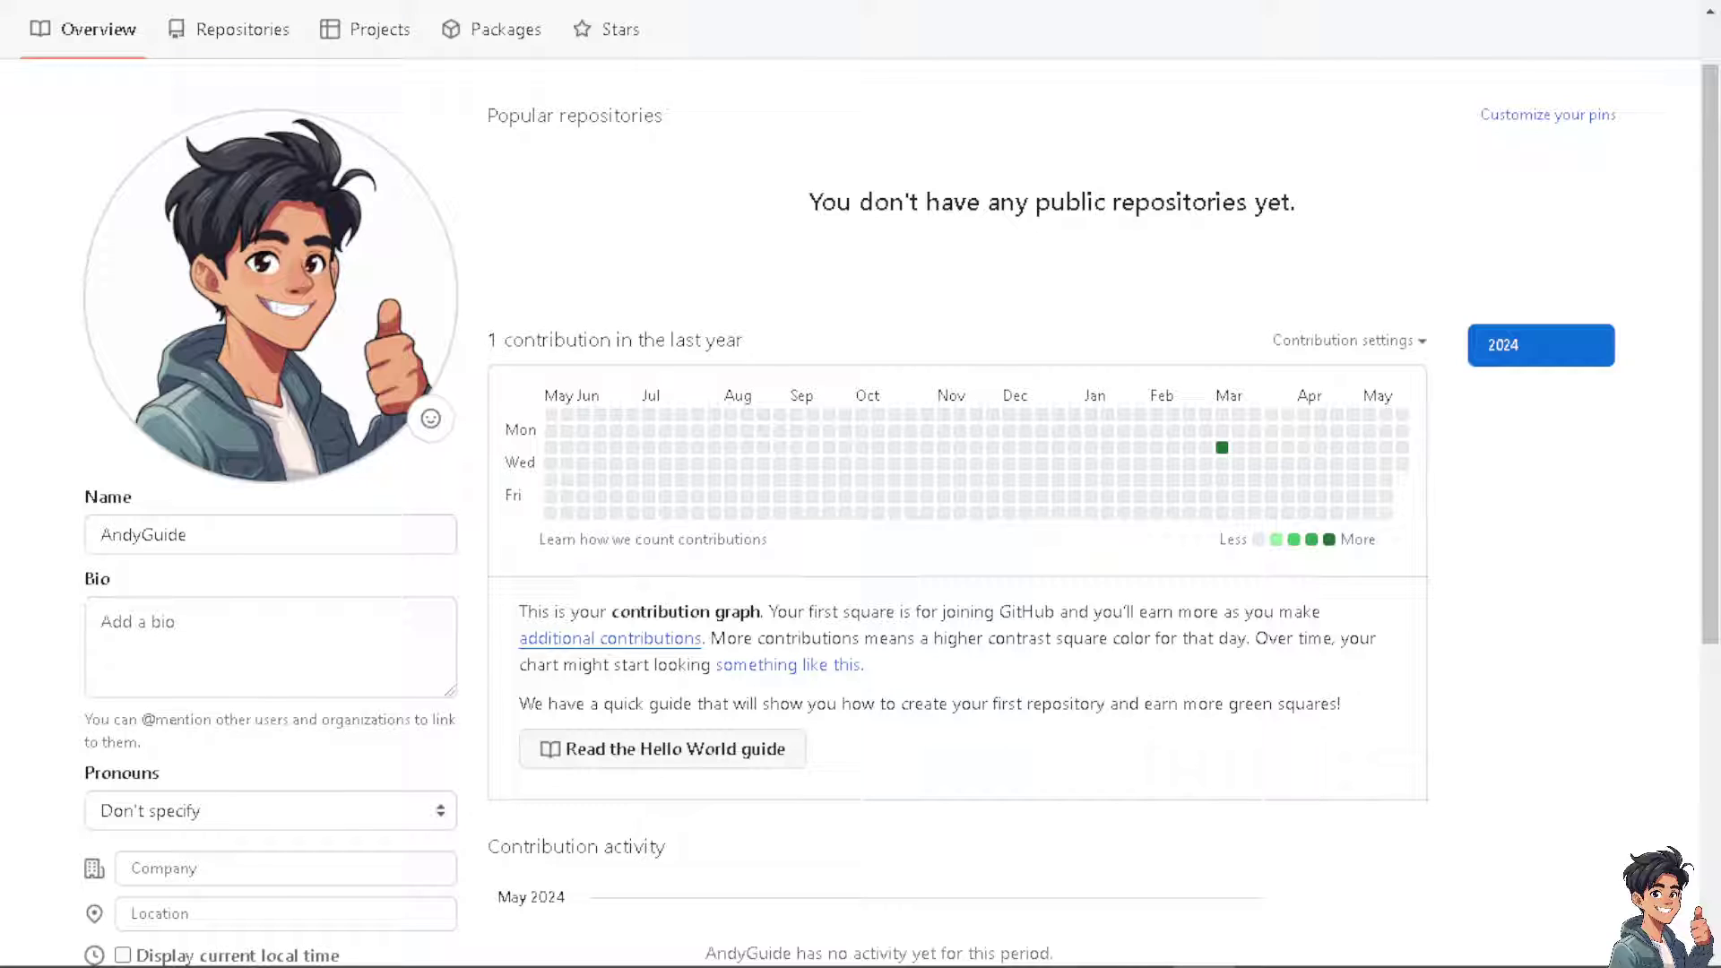
key(F11)
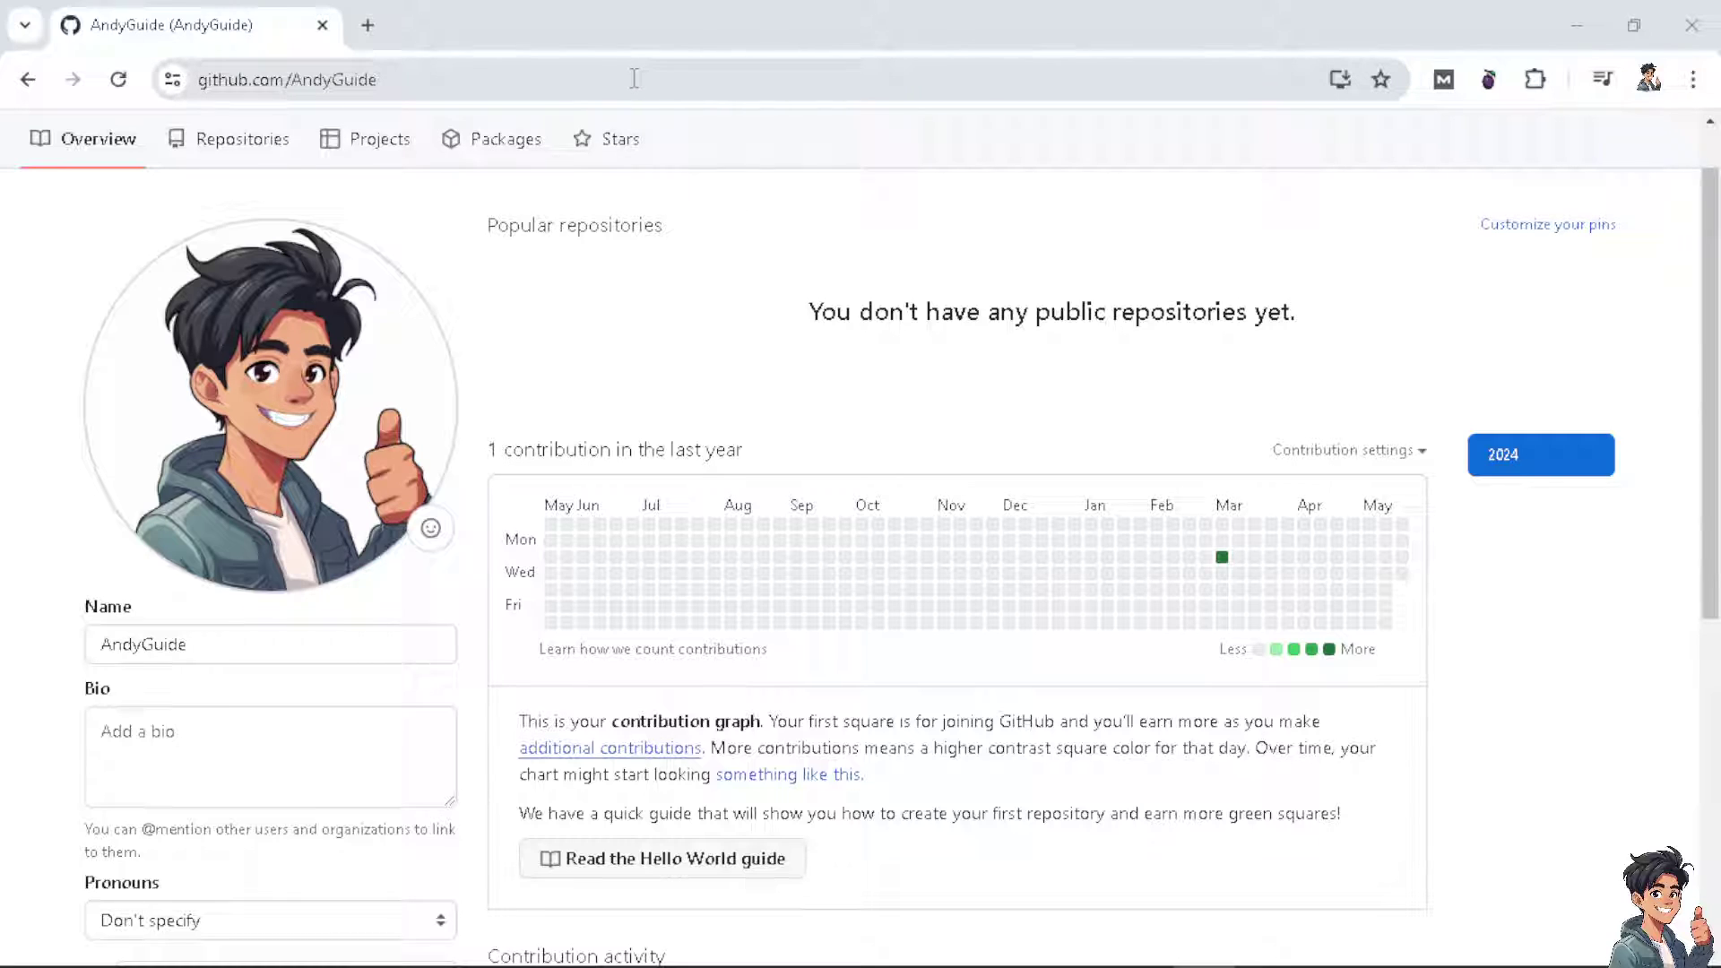
click(634, 79)
key(ctrl+c)
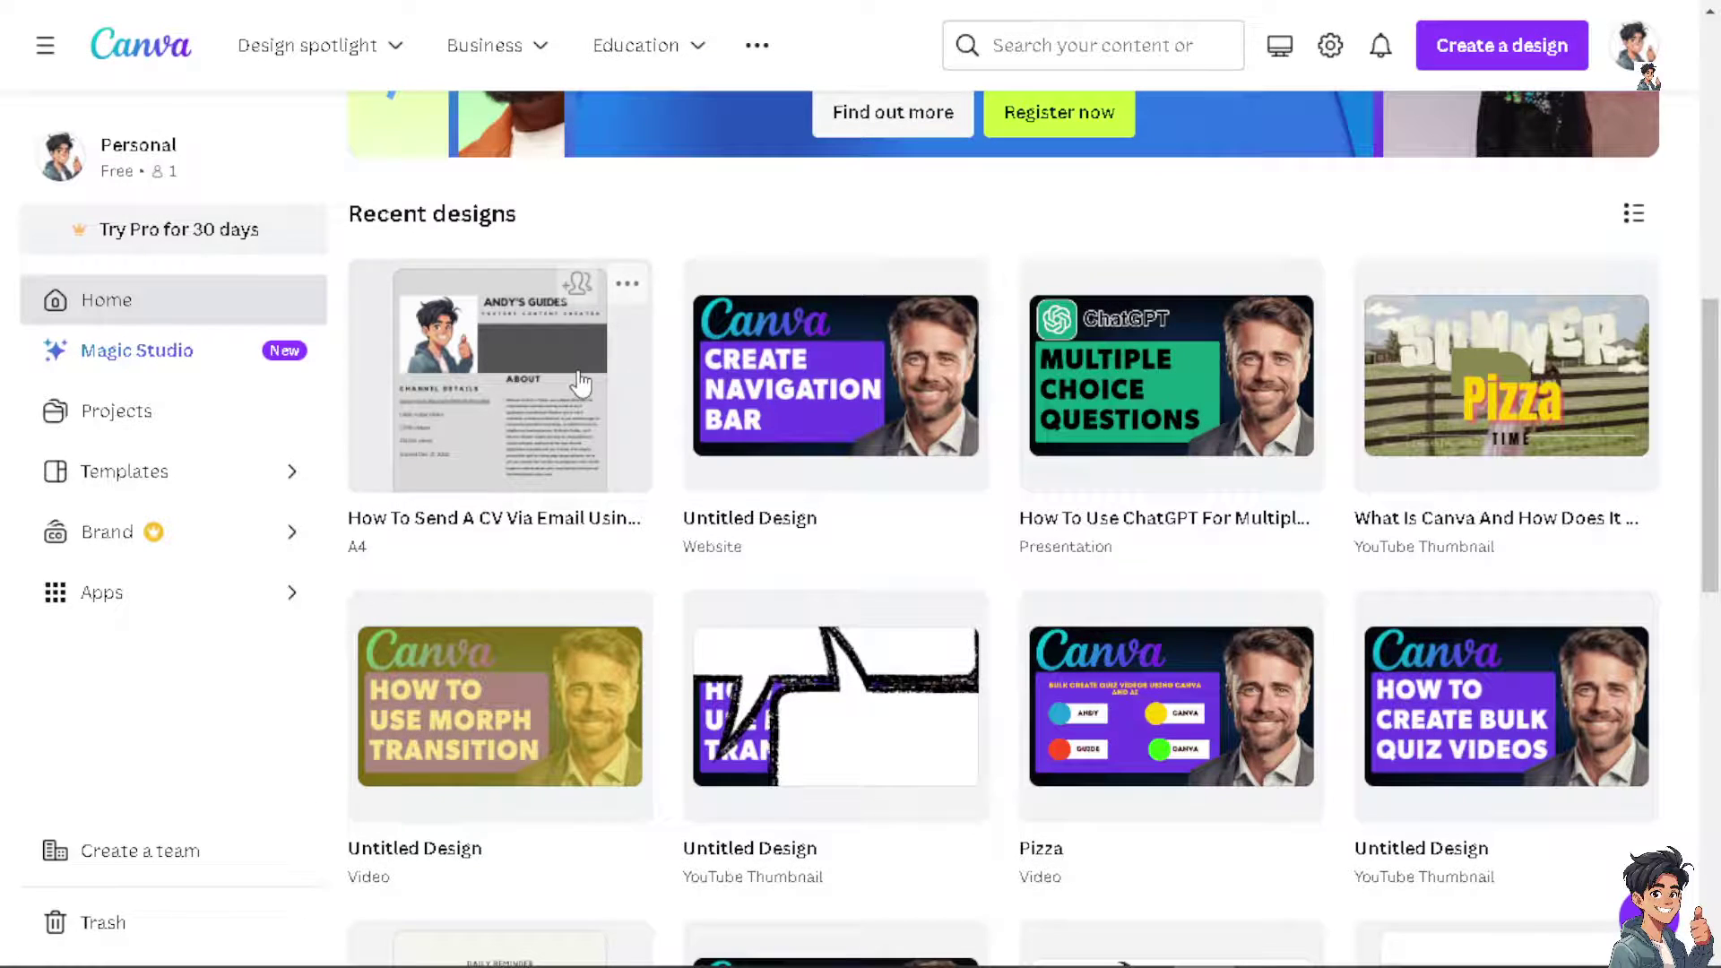
Open 'How To Send A CV Via Email Using A Phone', hide the Elements panel, and zoom in.
click(514, 395)
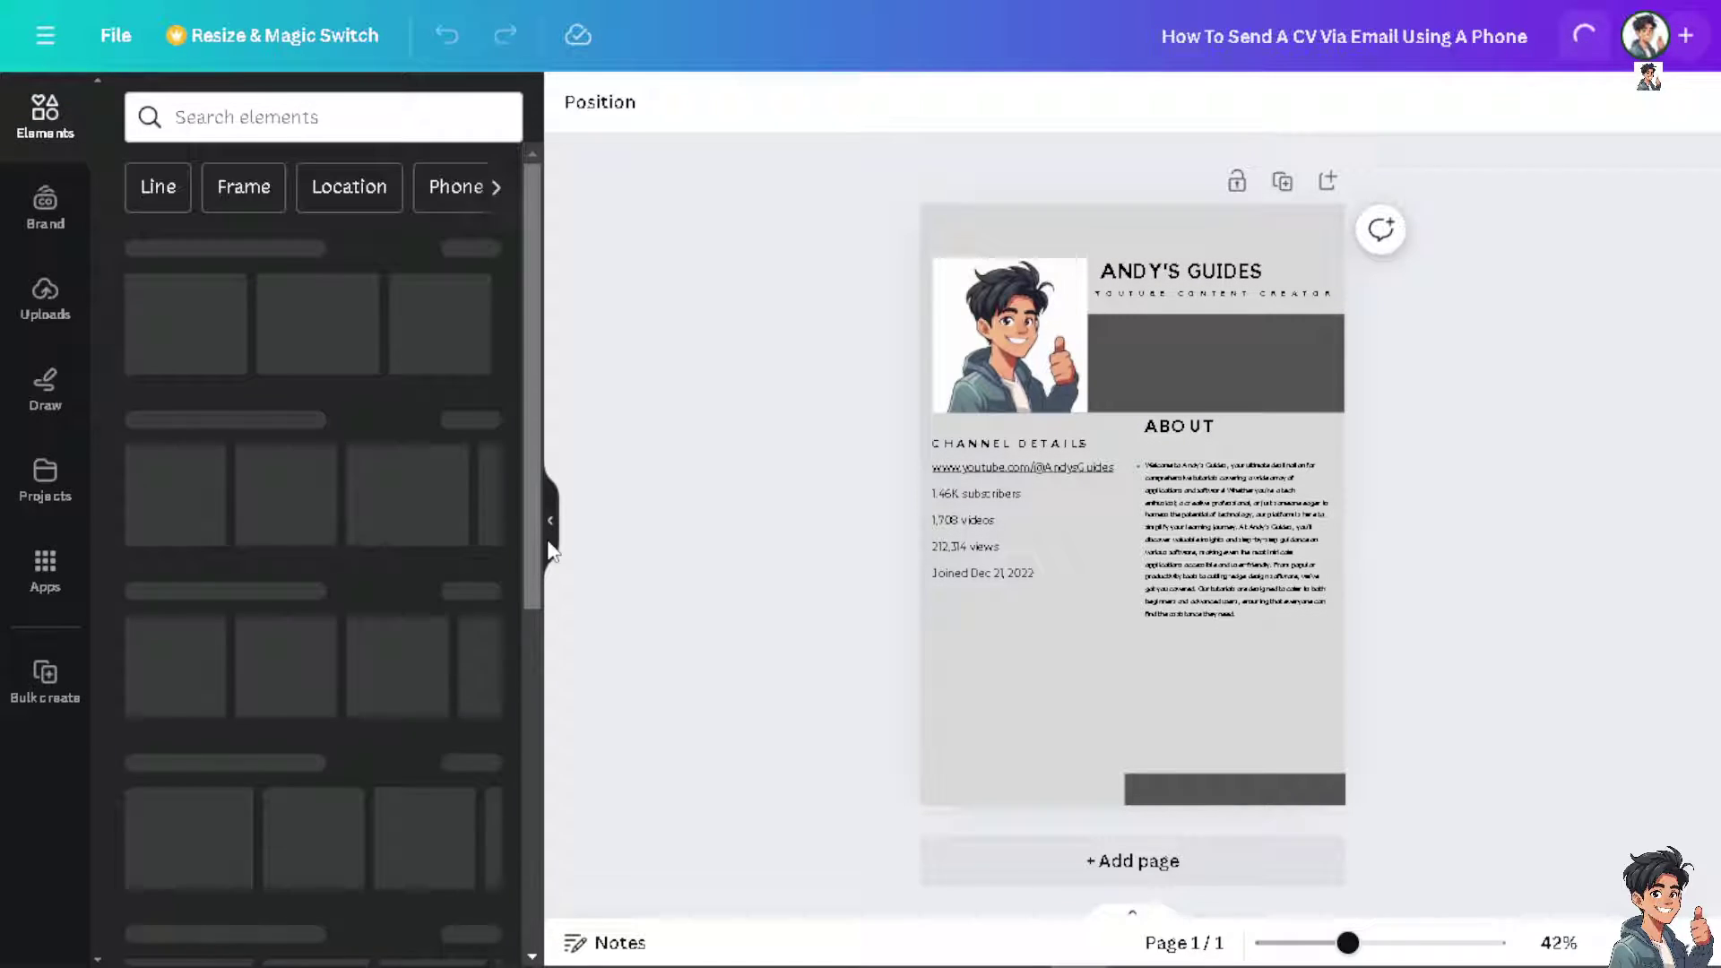
click(551, 529)
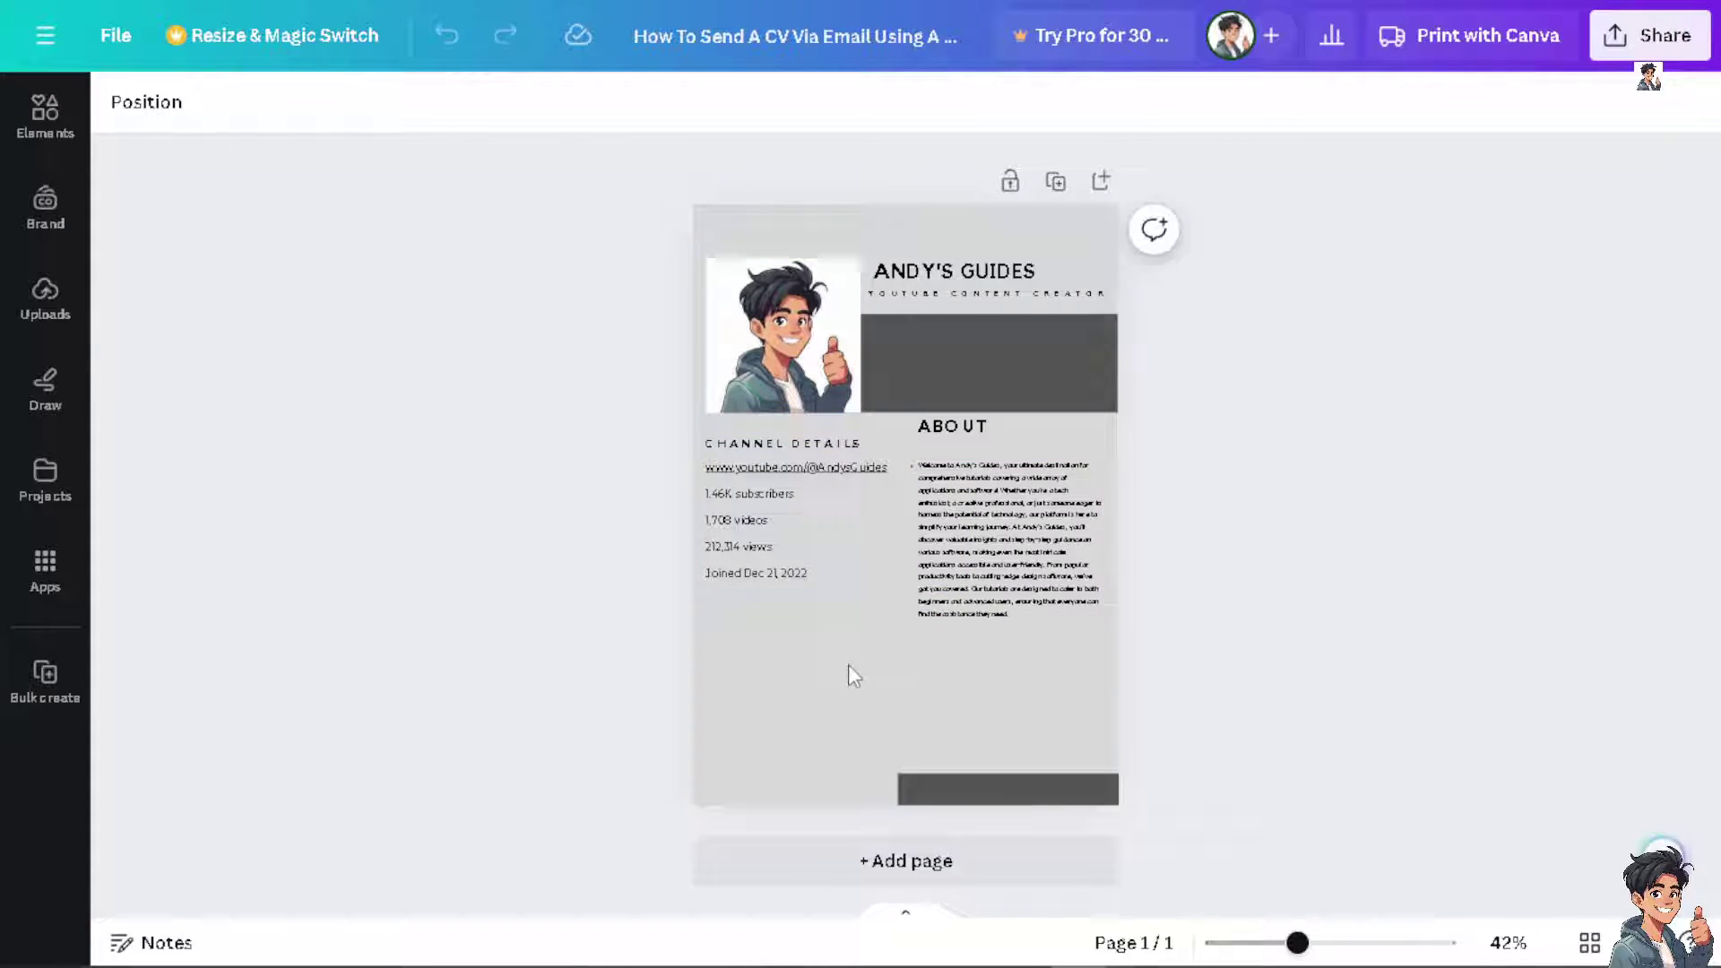
drag(1301, 943, 1377, 943)
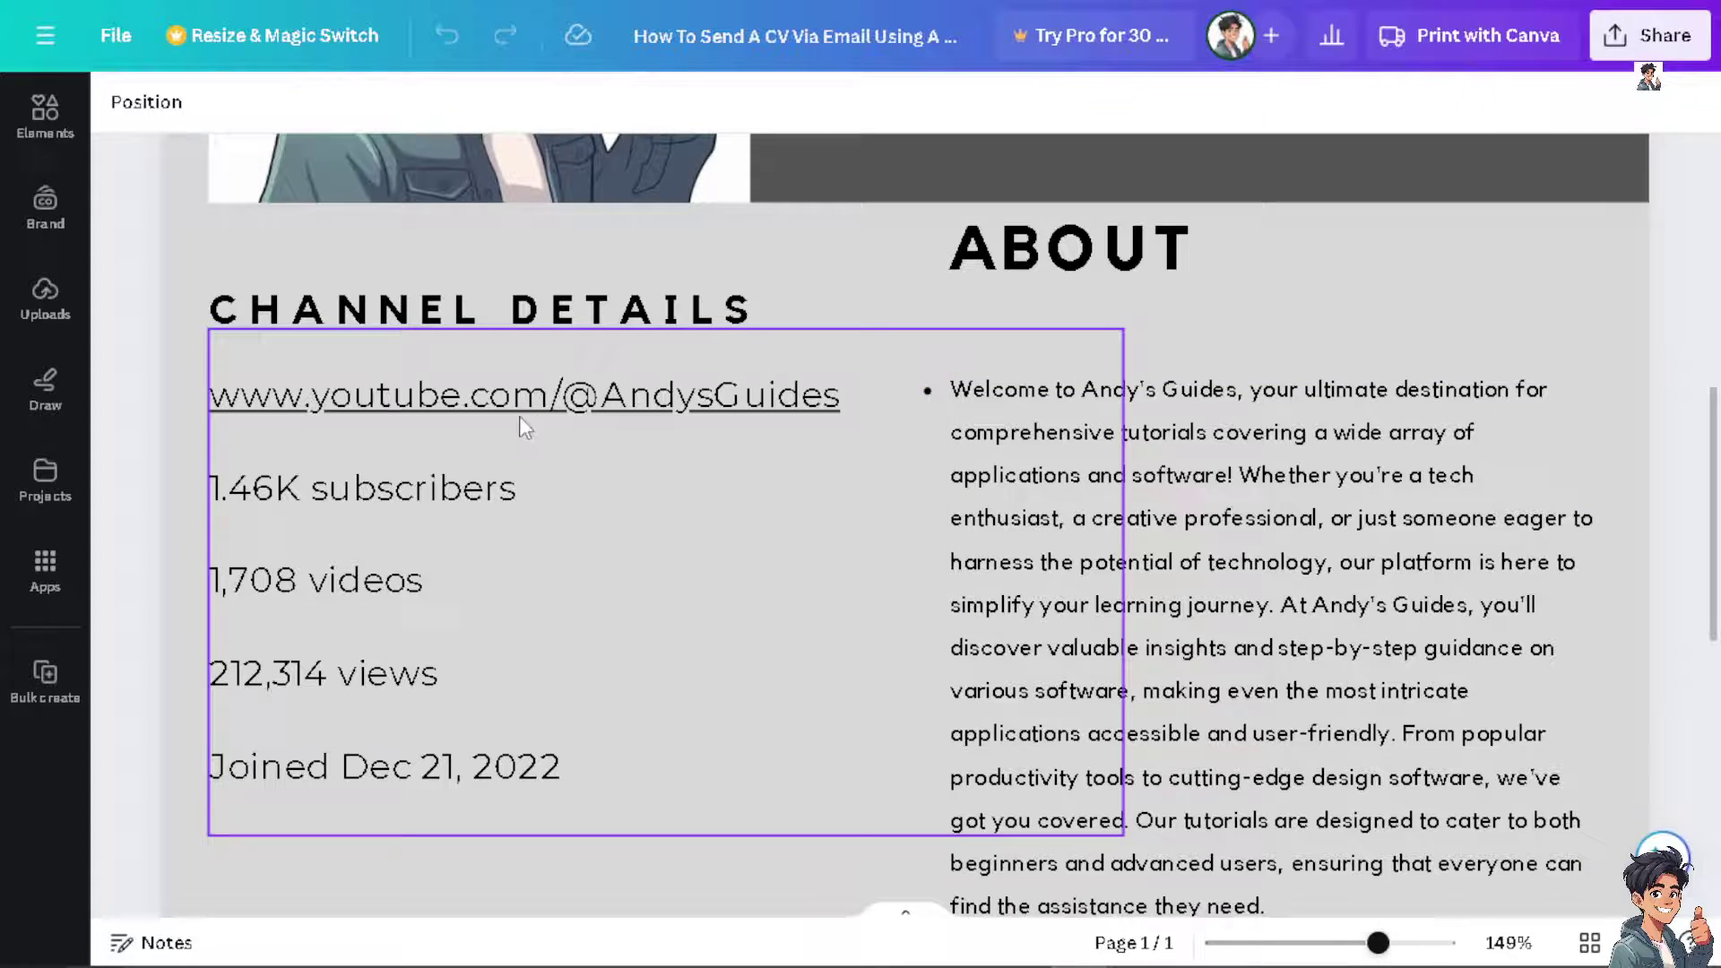
Paste the GitHub profile URL on a new line after the YouTube link in Channel Details, then zoom out.
scroll(660, 546, up, 2)
scroll(519, 497, down, 2)
click(534, 454)
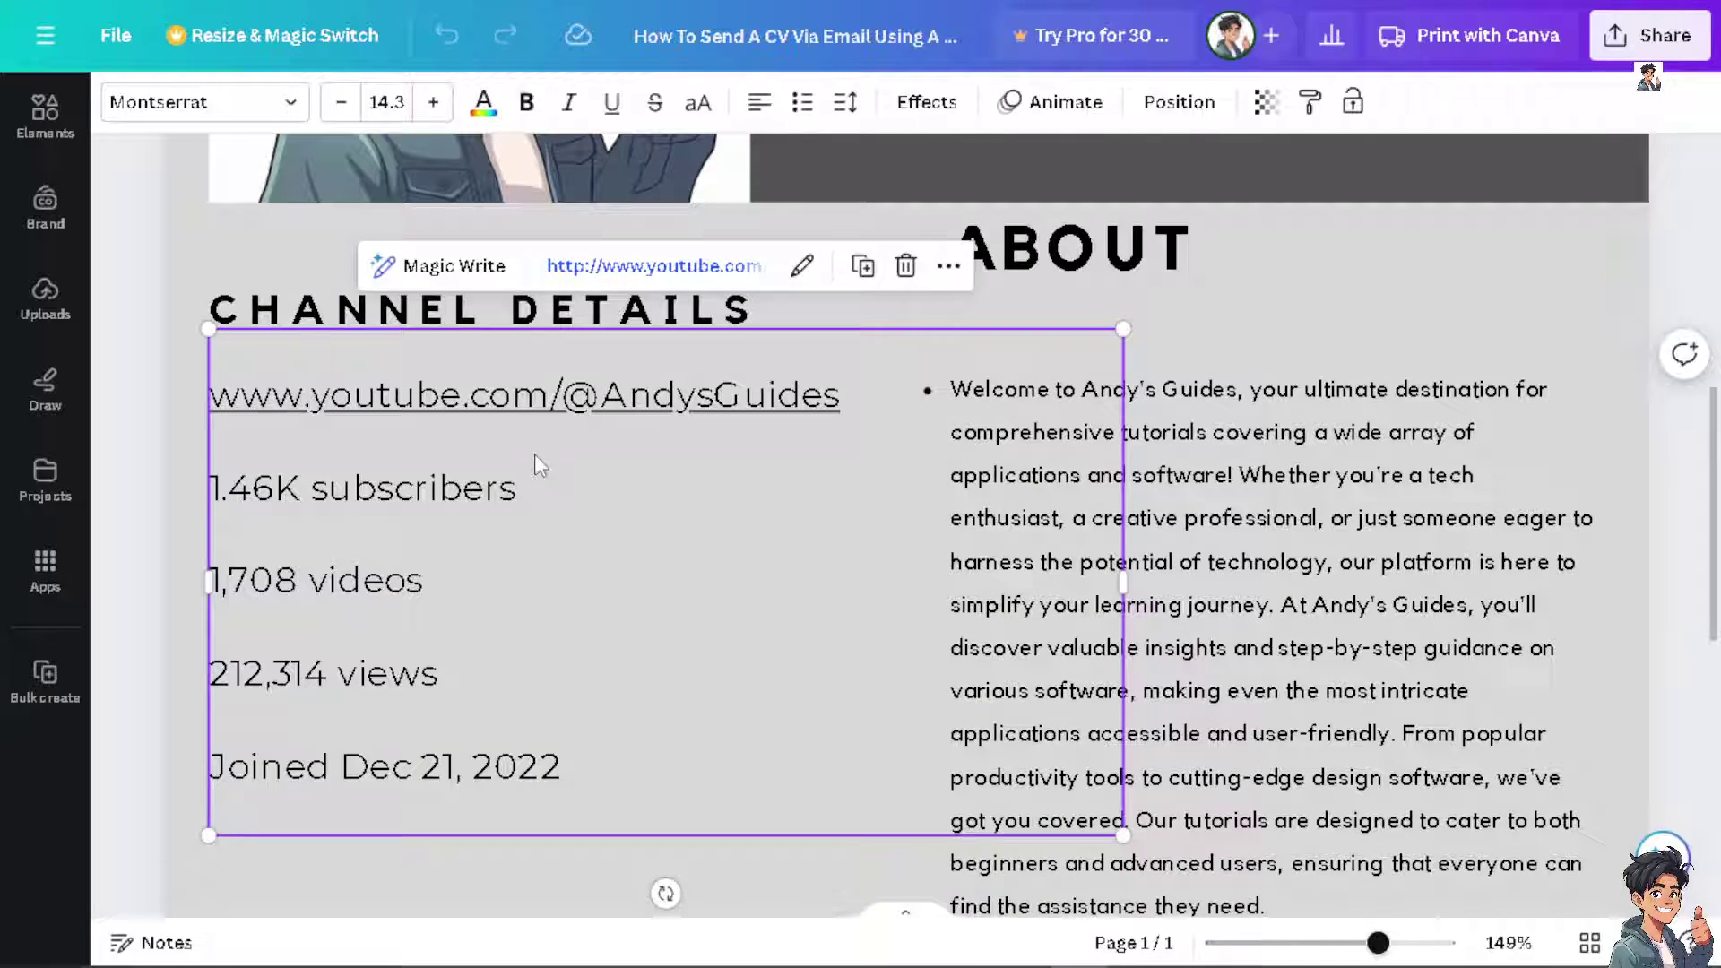
click(349, 441)
key(Return)
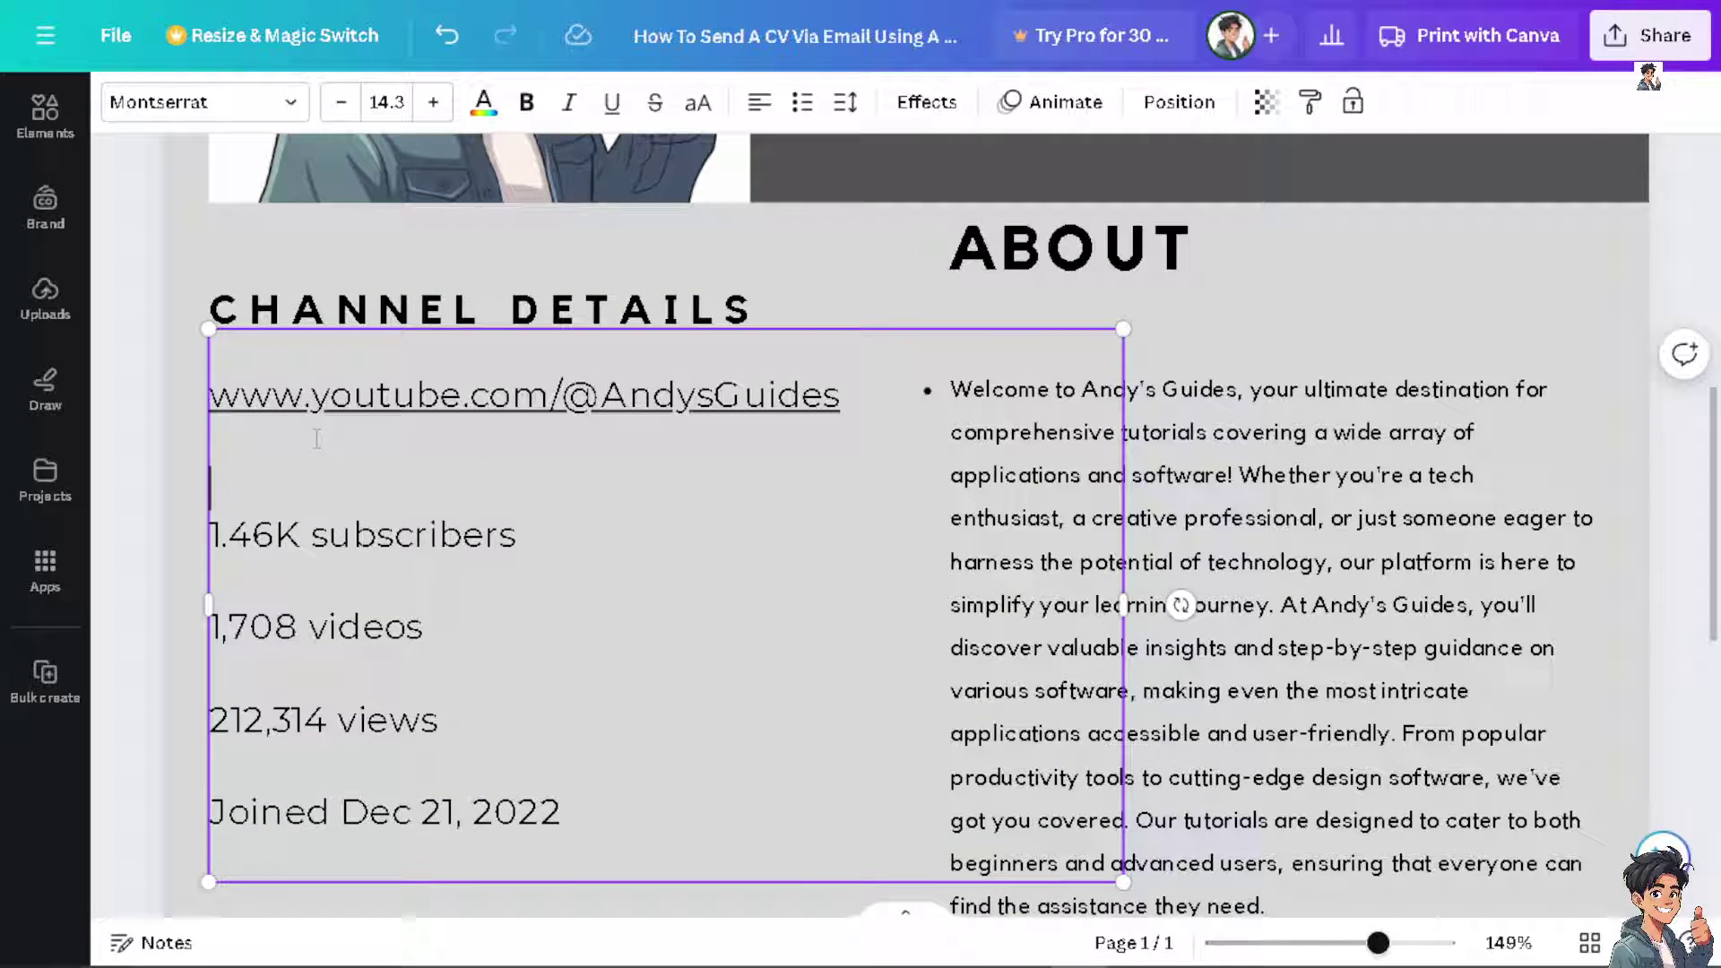
key(ctrl+v)
key(Return)
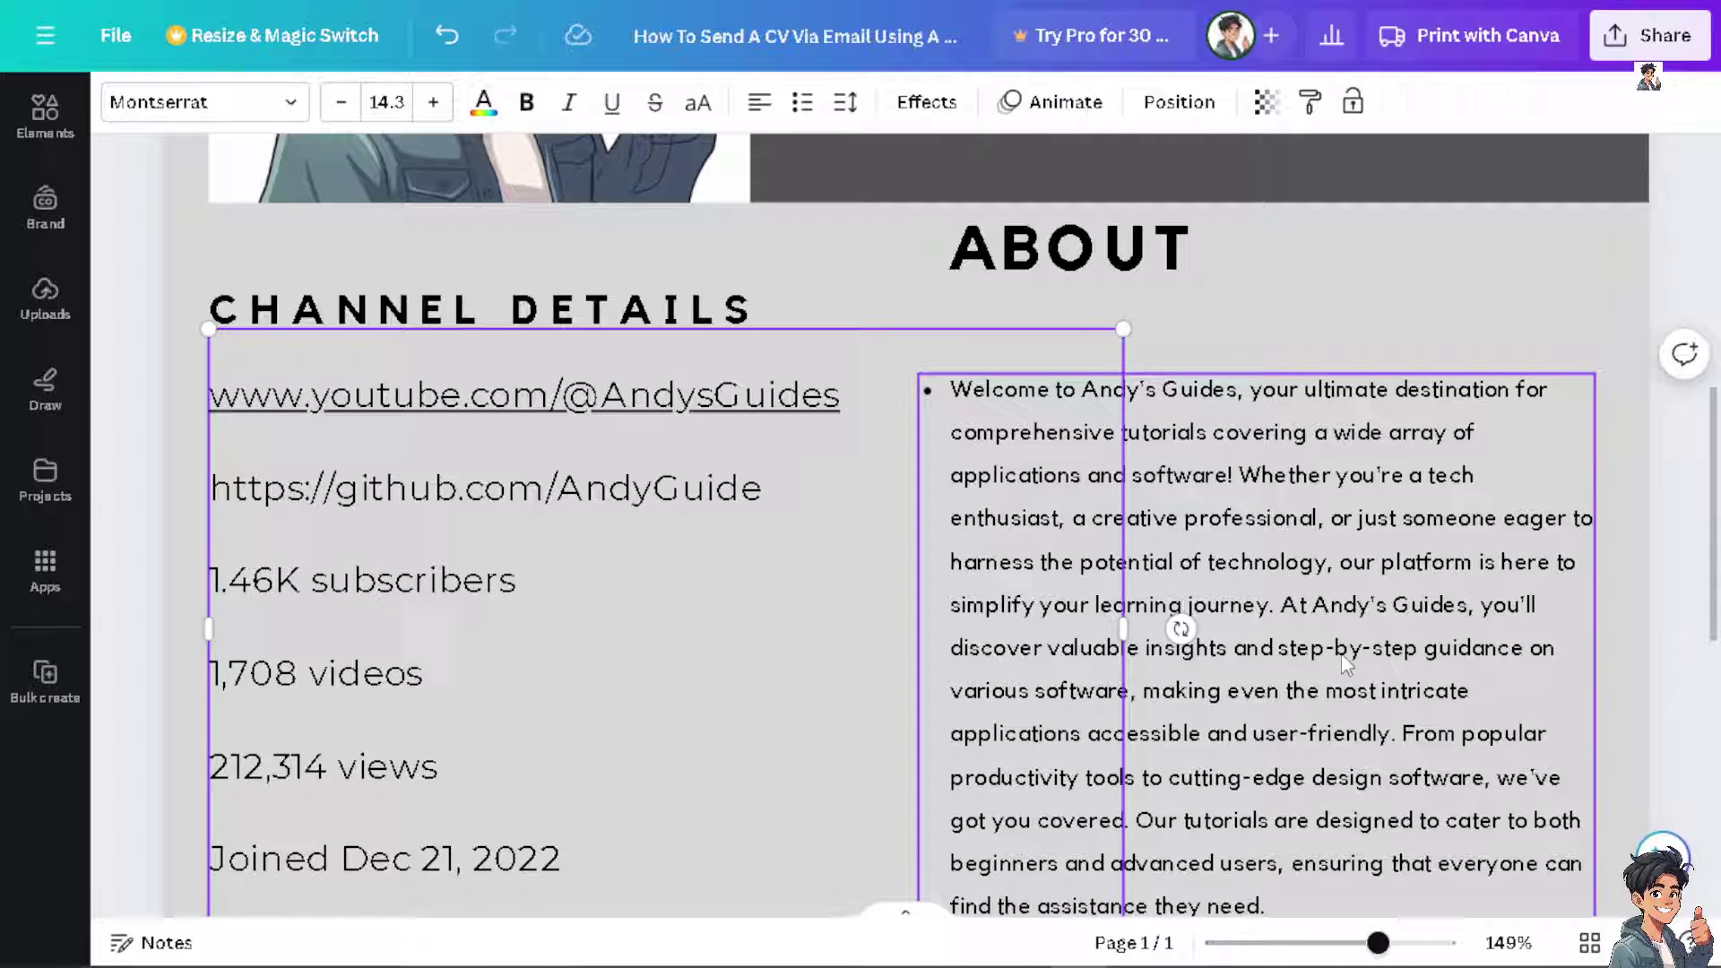
drag(1378, 941, 1322, 943)
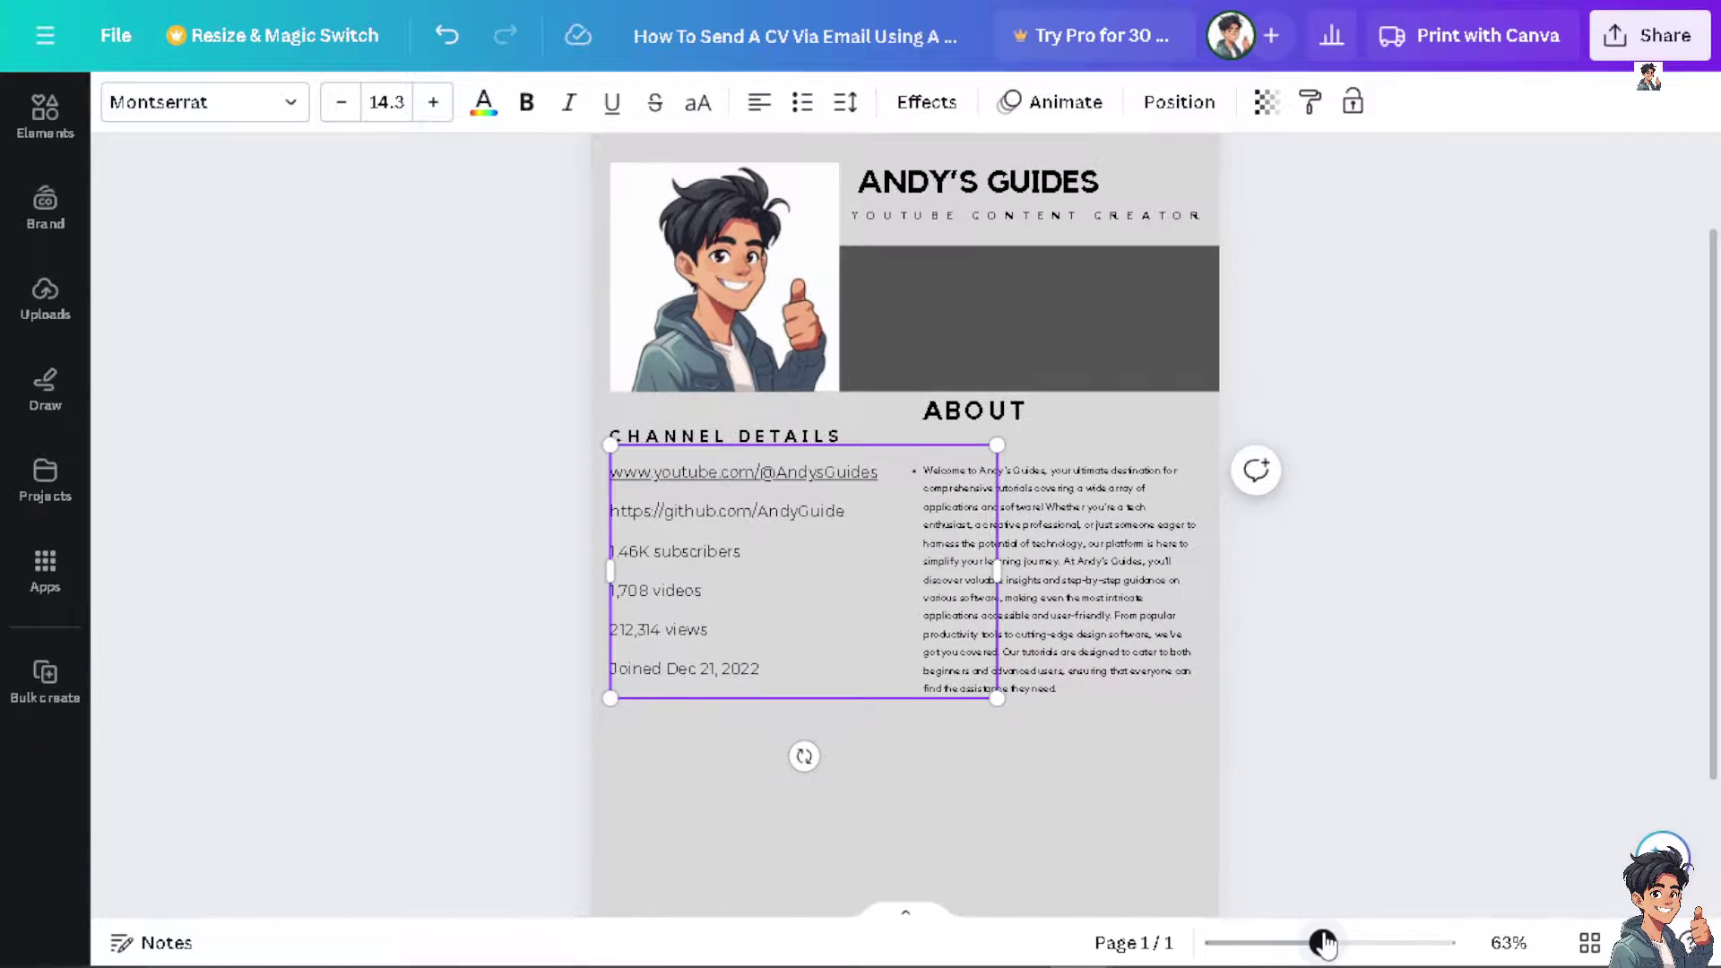
Browse the Share menu's social and Download file-type options, then return to the full share list.
click(1656, 52)
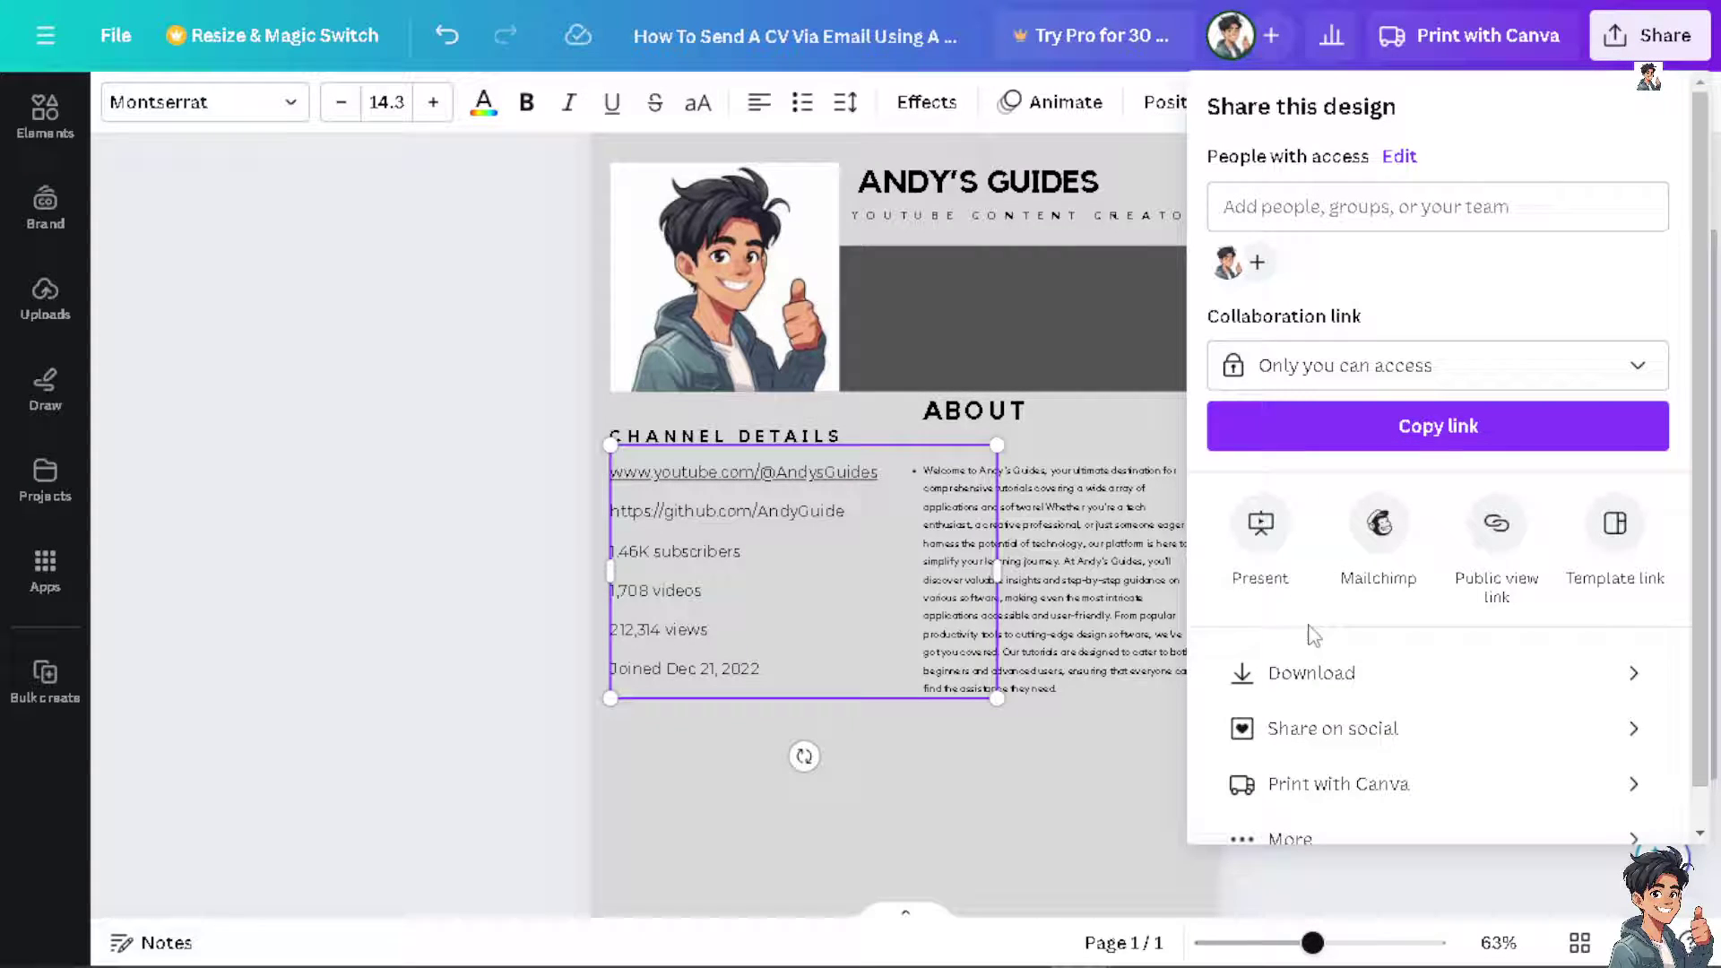
scroll(1325, 673, down, 1)
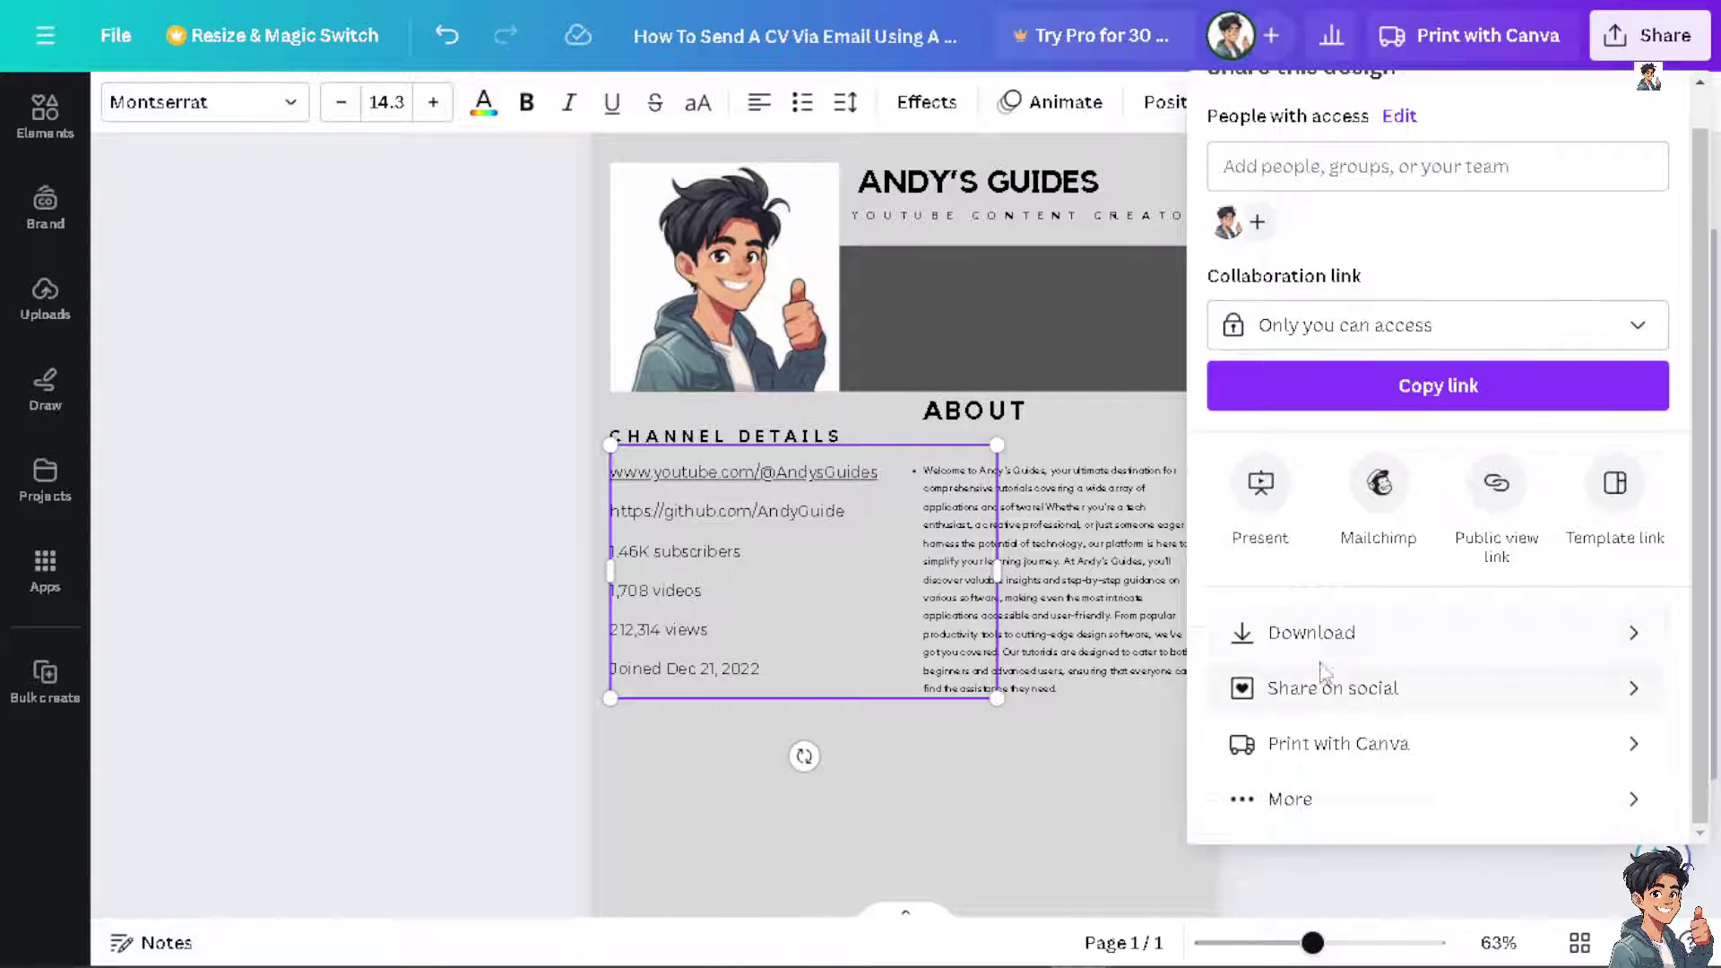
click(1352, 697)
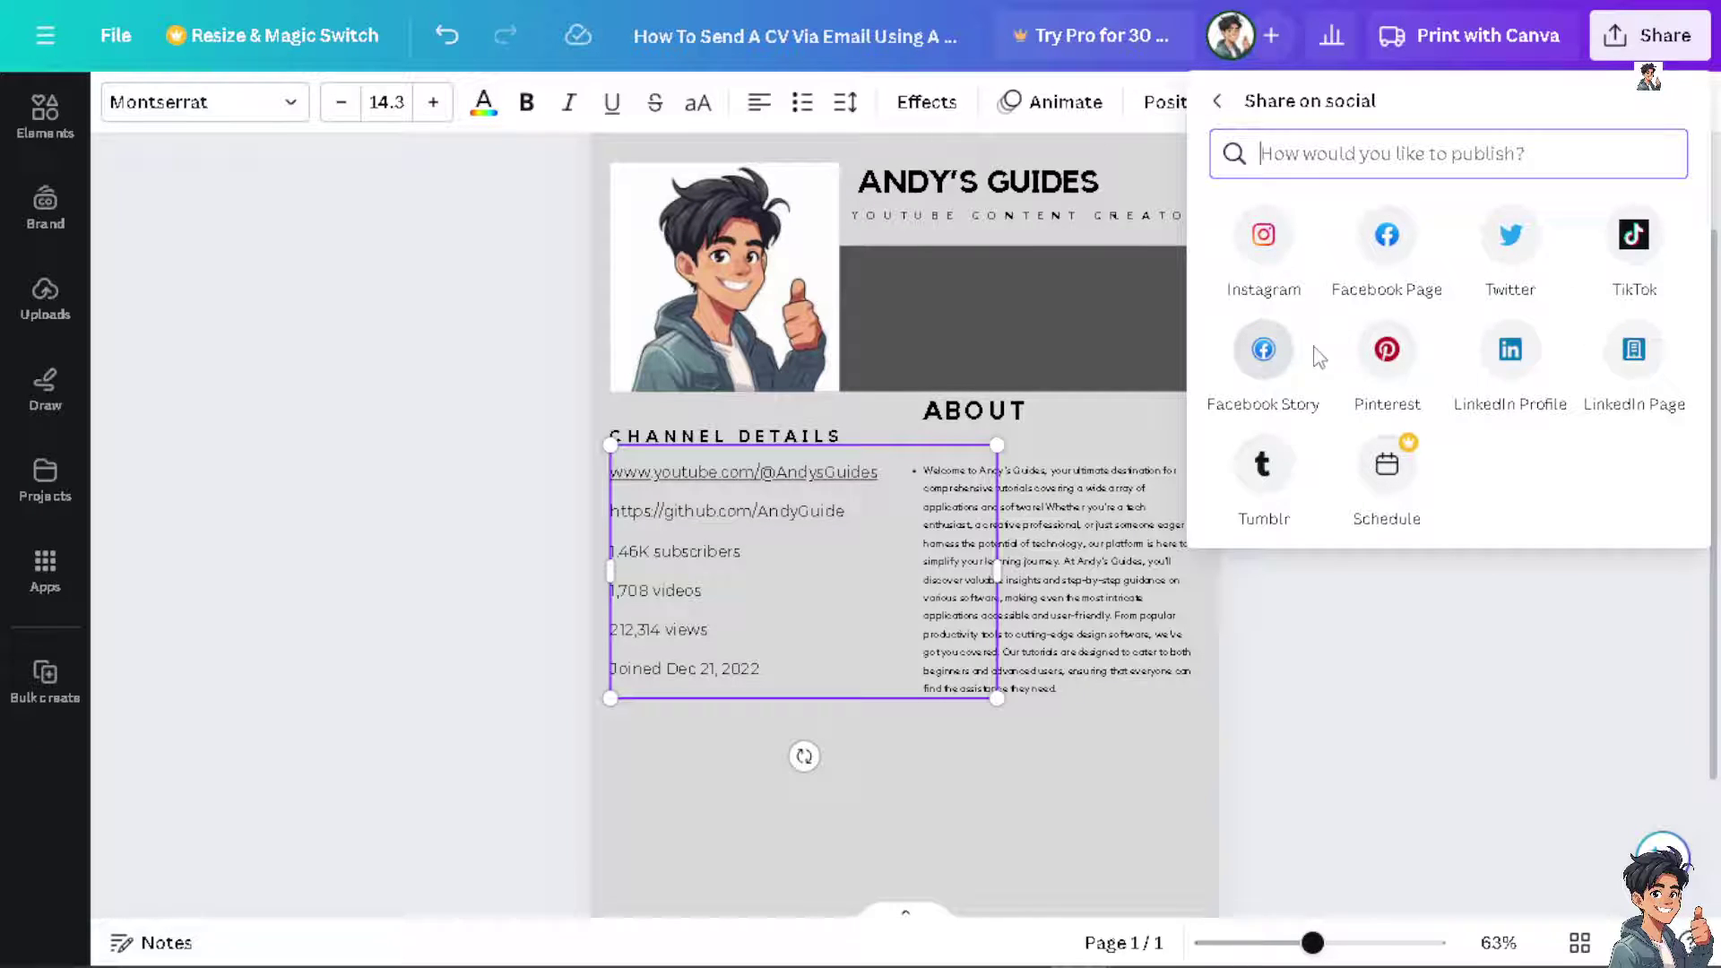
click(1220, 104)
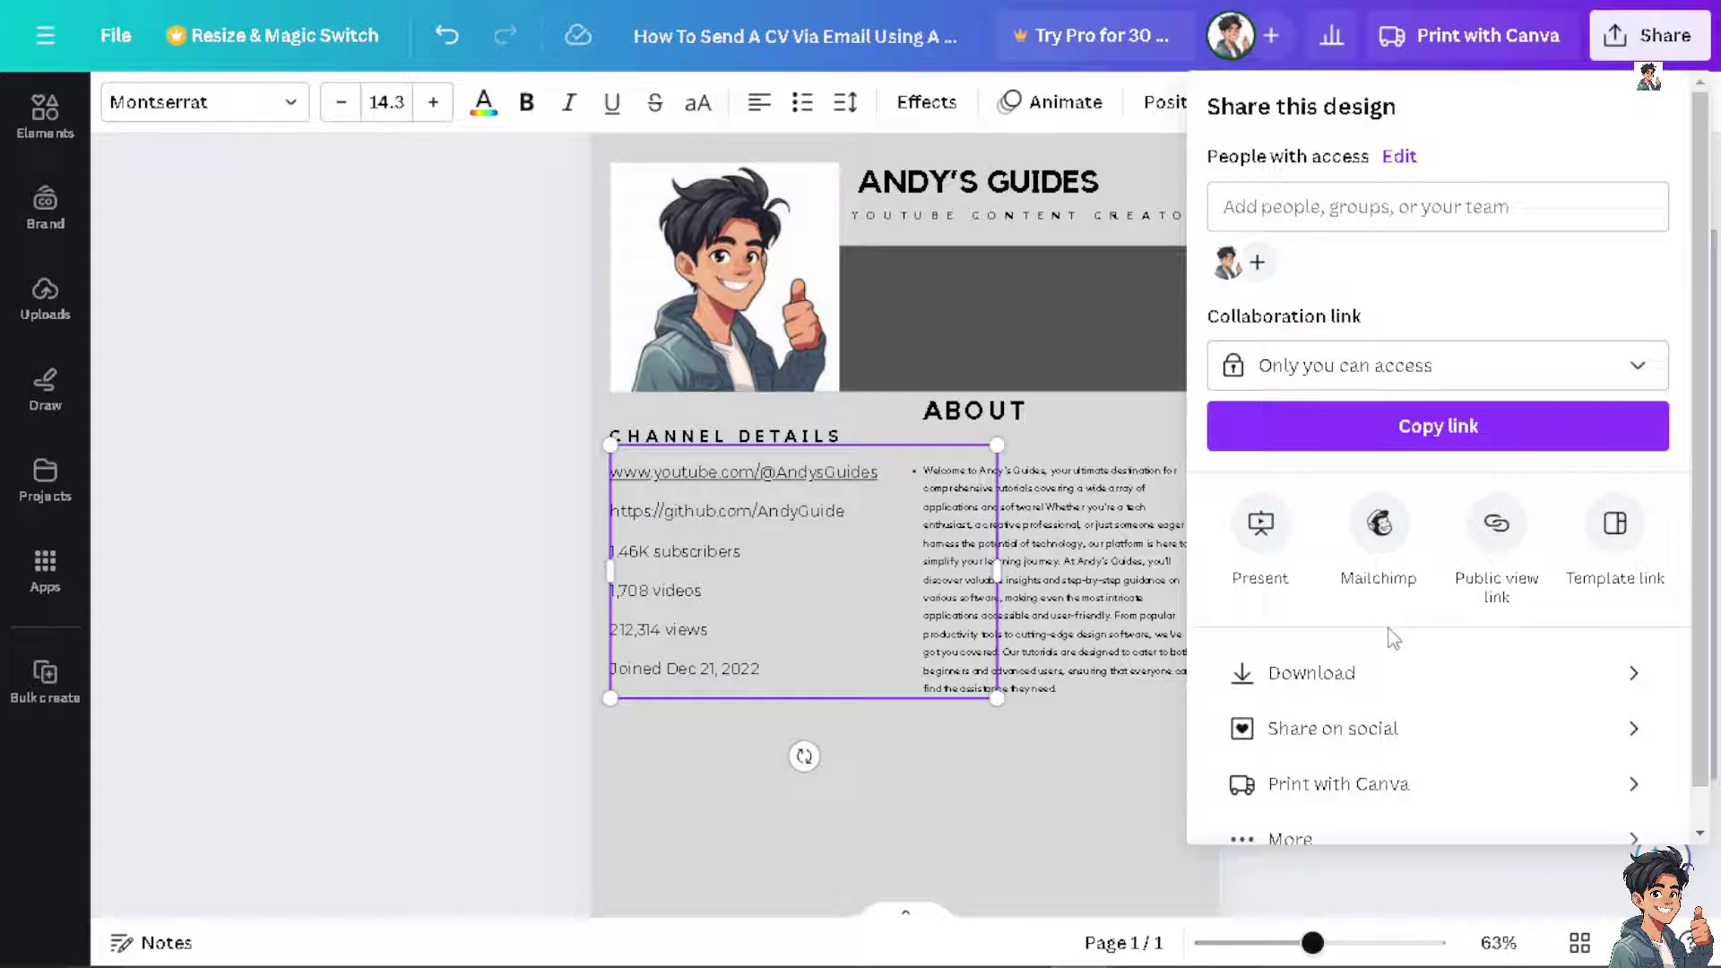
click(1398, 677)
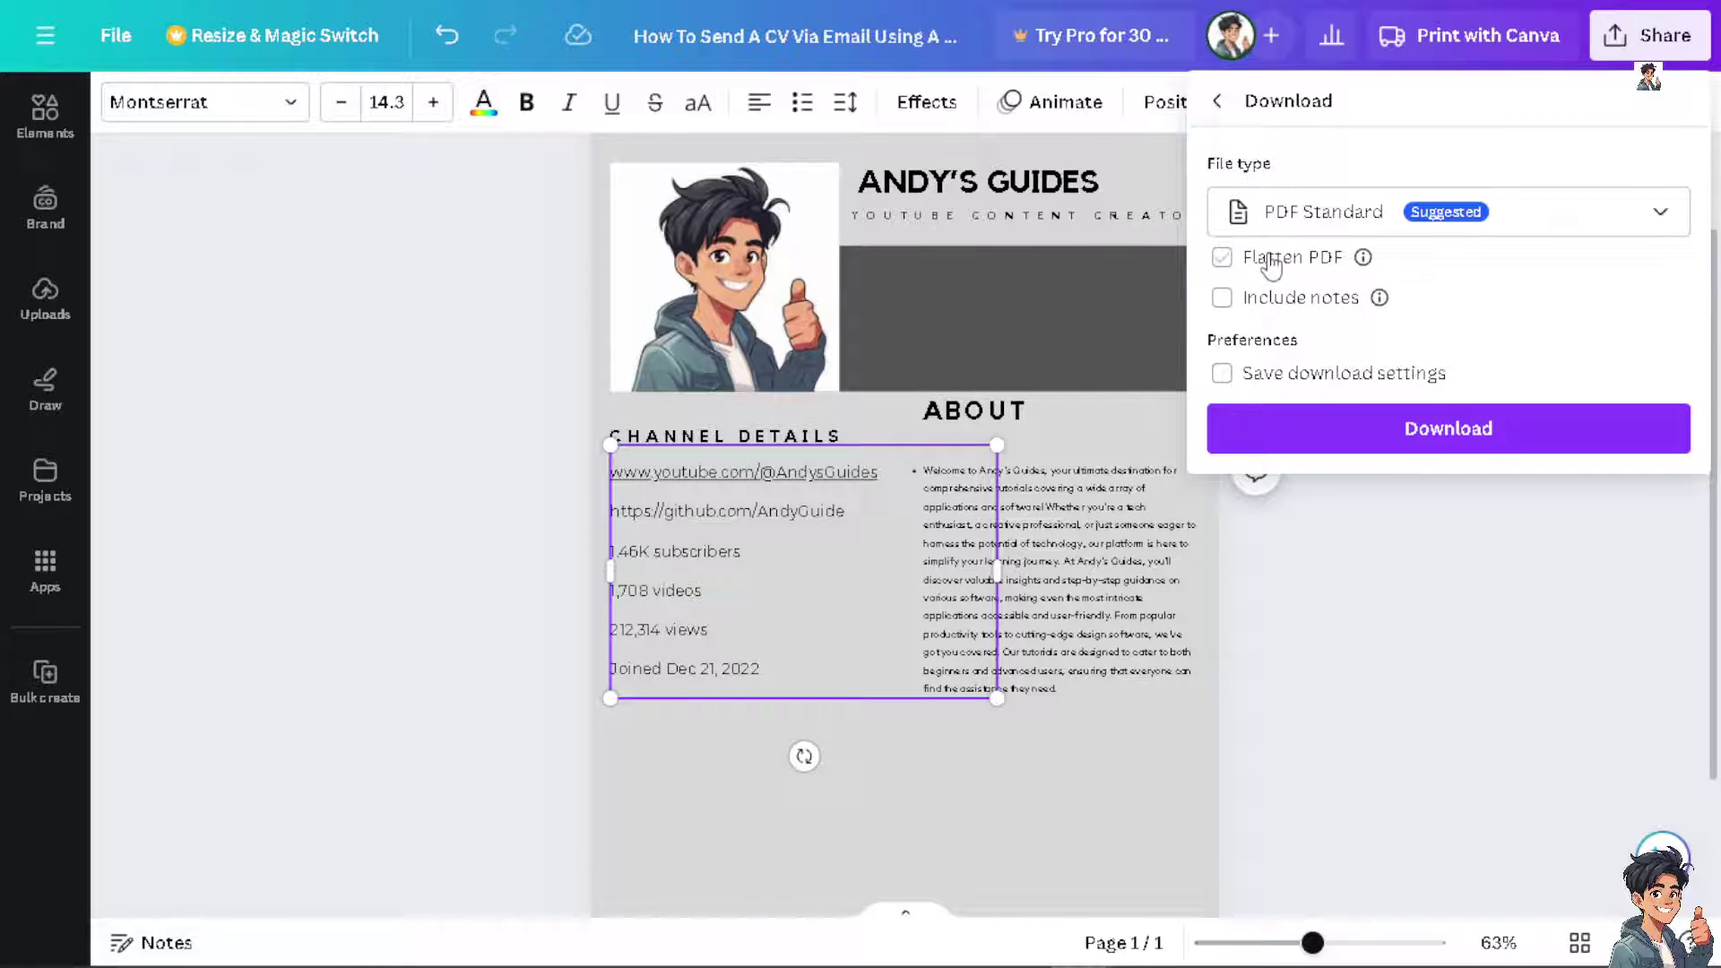
click(1624, 238)
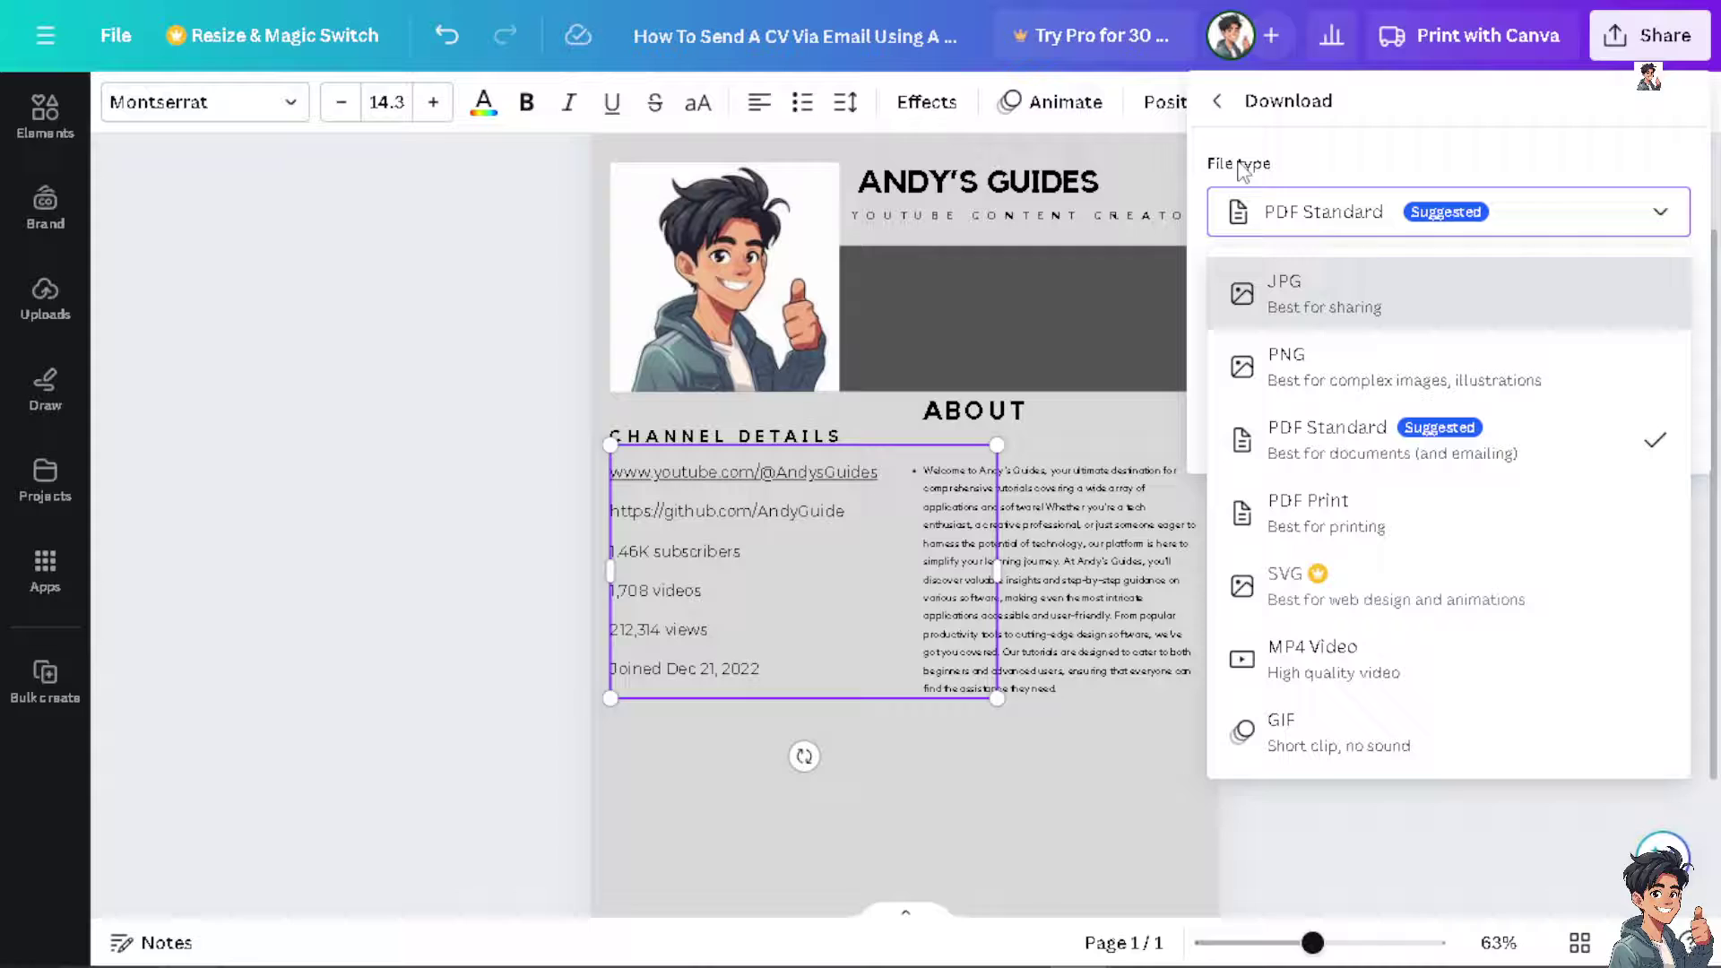
click(1217, 102)
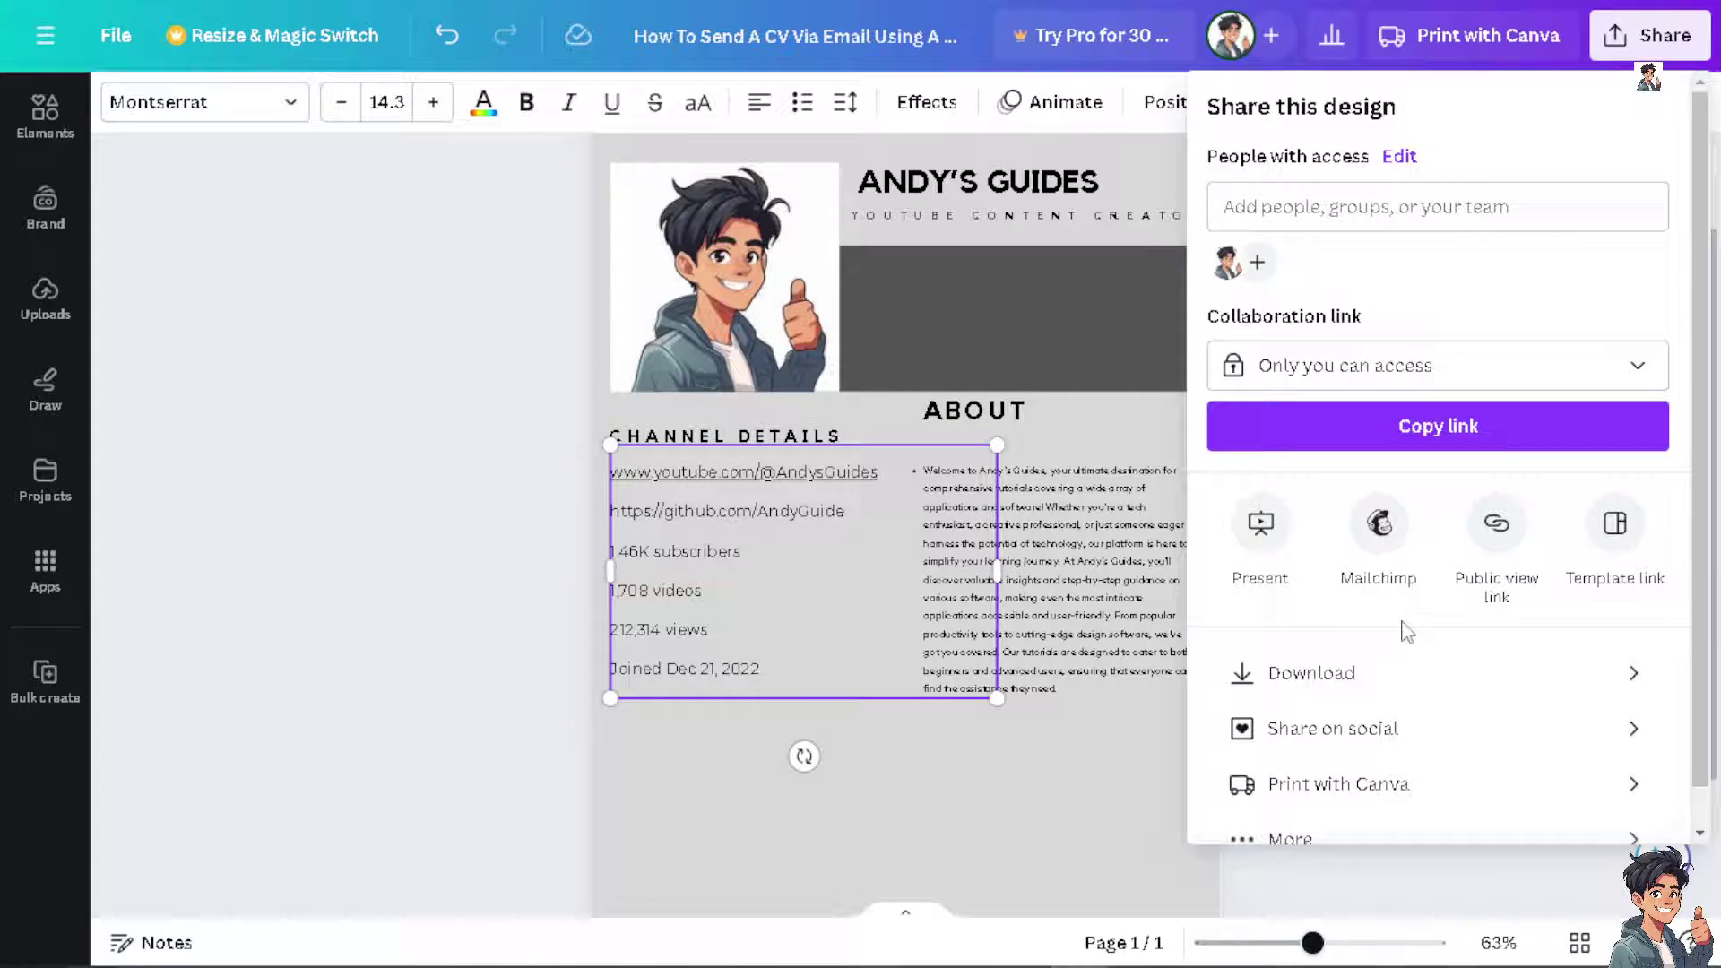
scroll(1425, 738, down, 1)
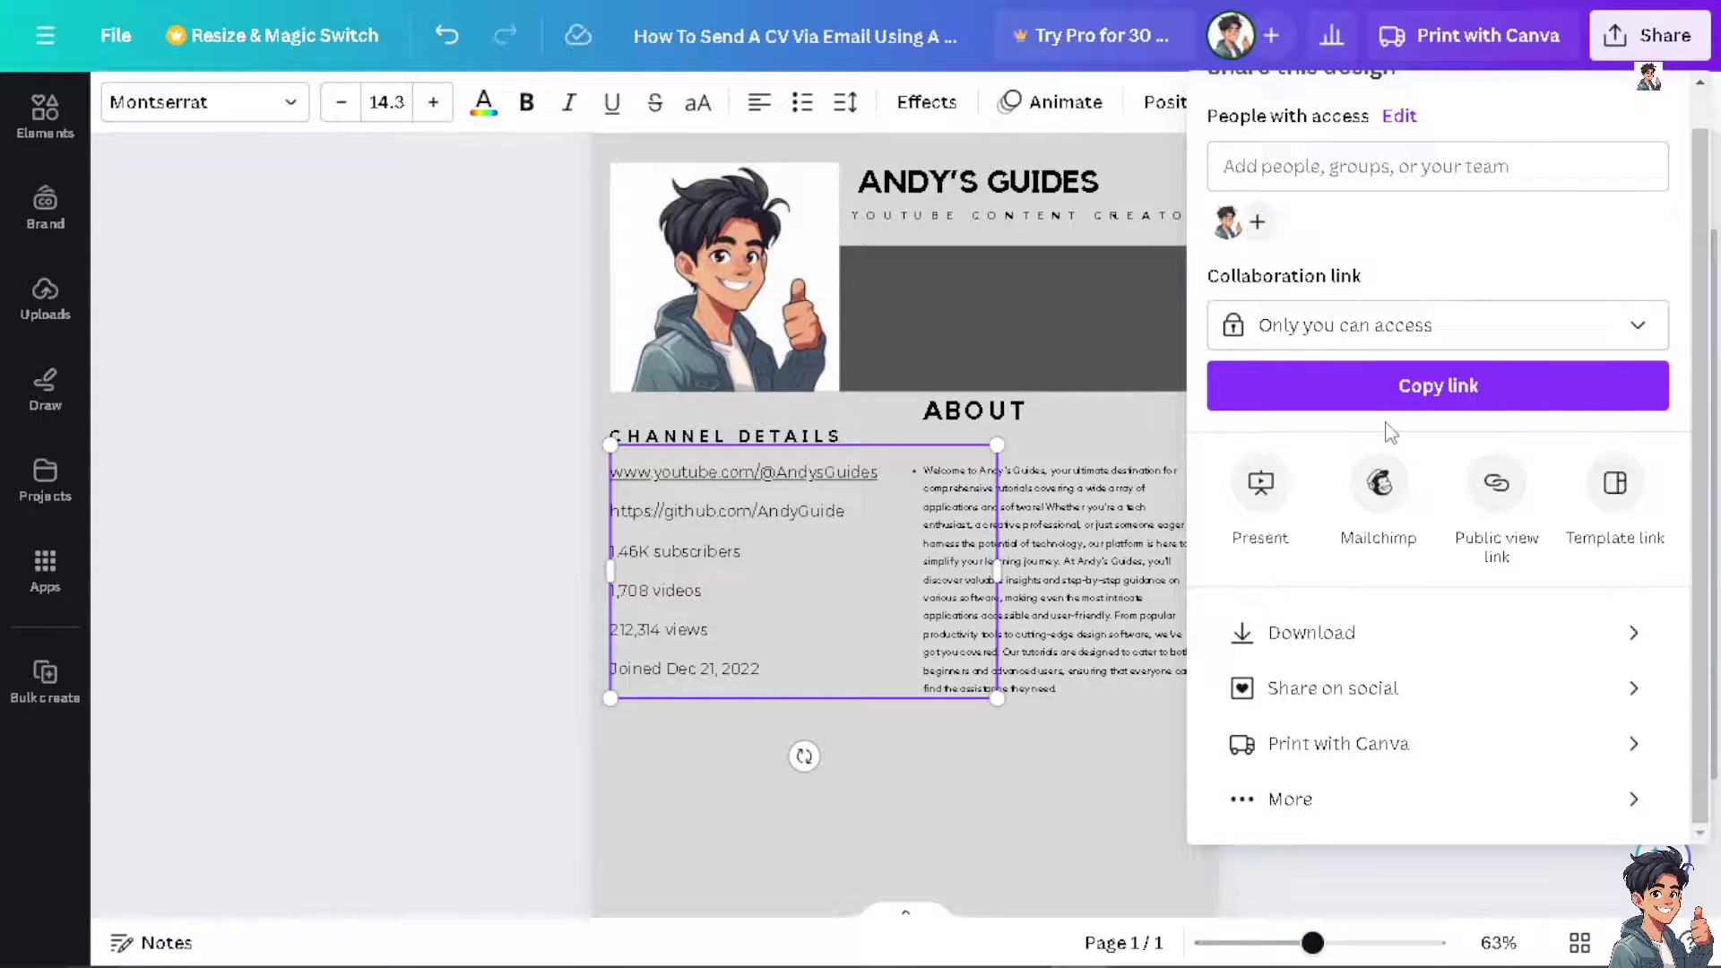
click(1426, 802)
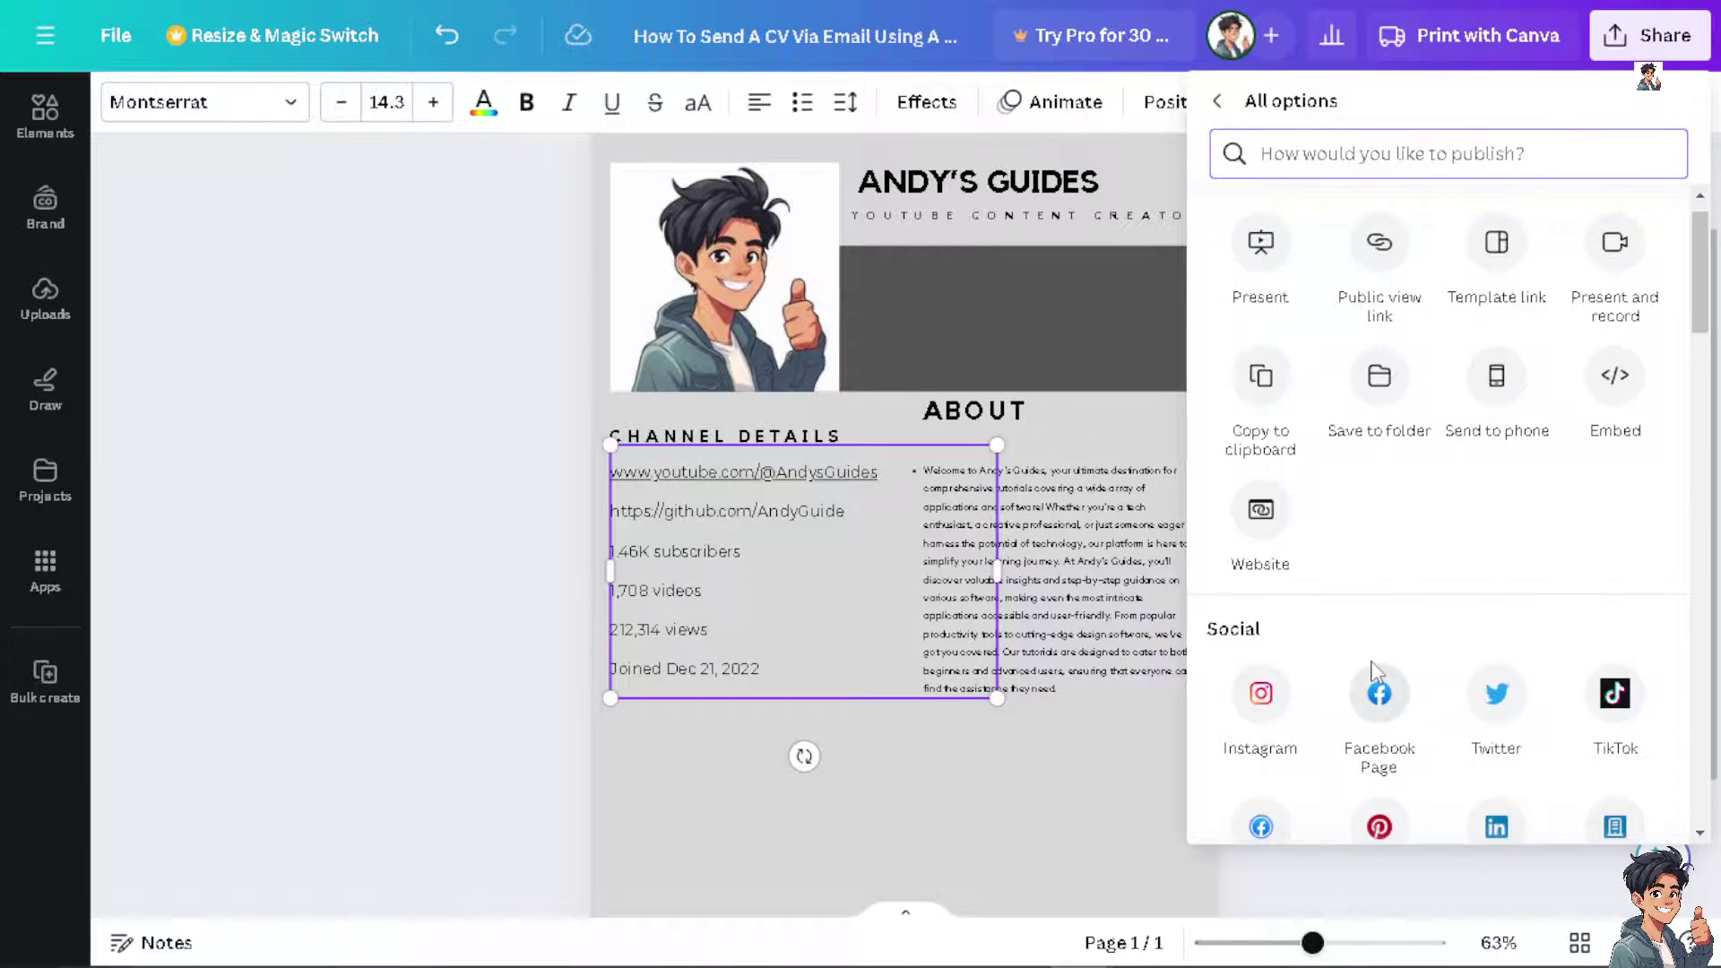
scroll(1367, 660, down, 5)
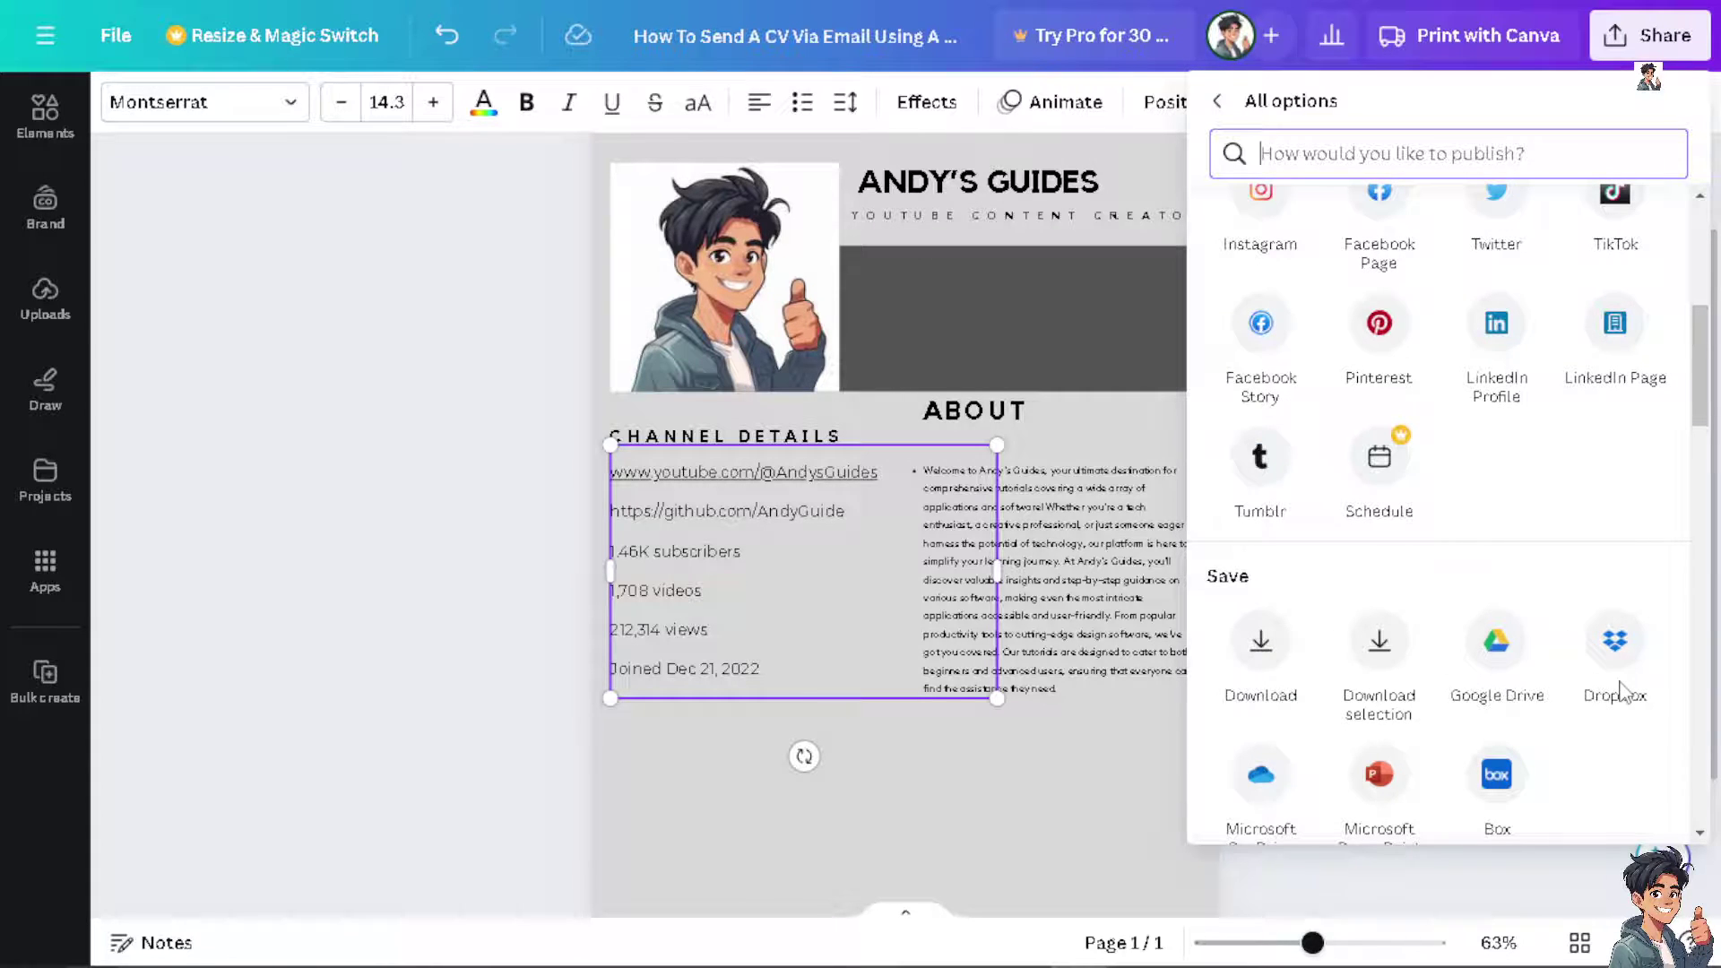
scroll(1323, 706, down, 3)
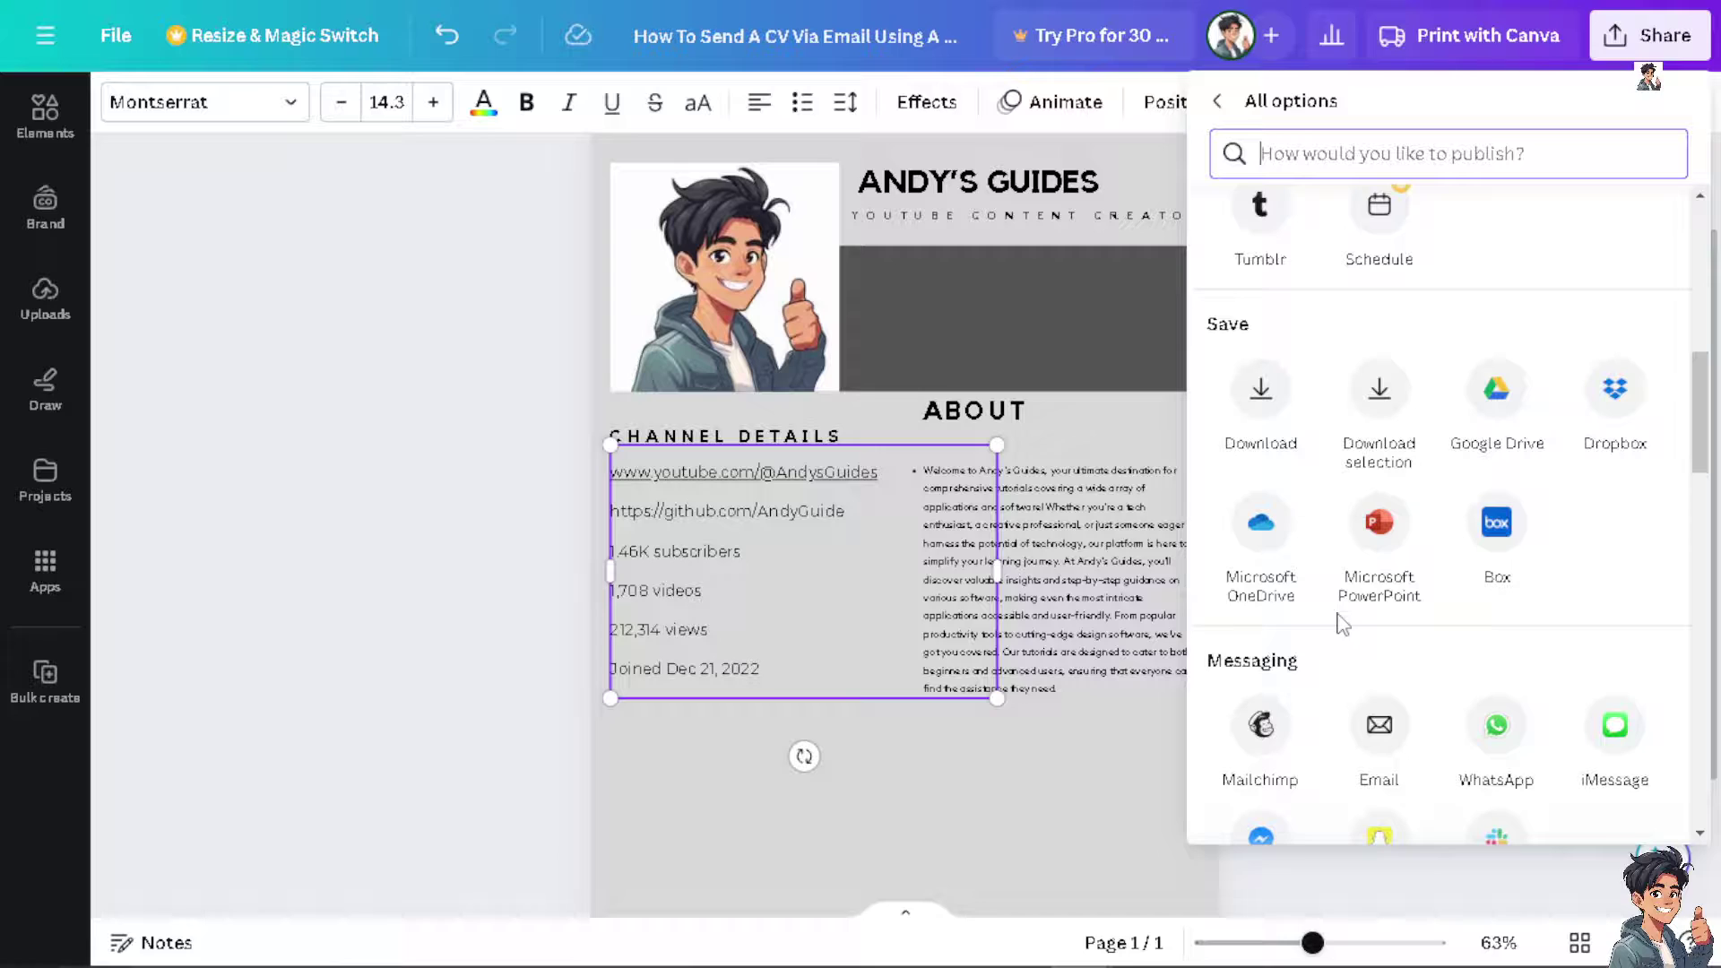
scroll(1319, 718, down, 2)
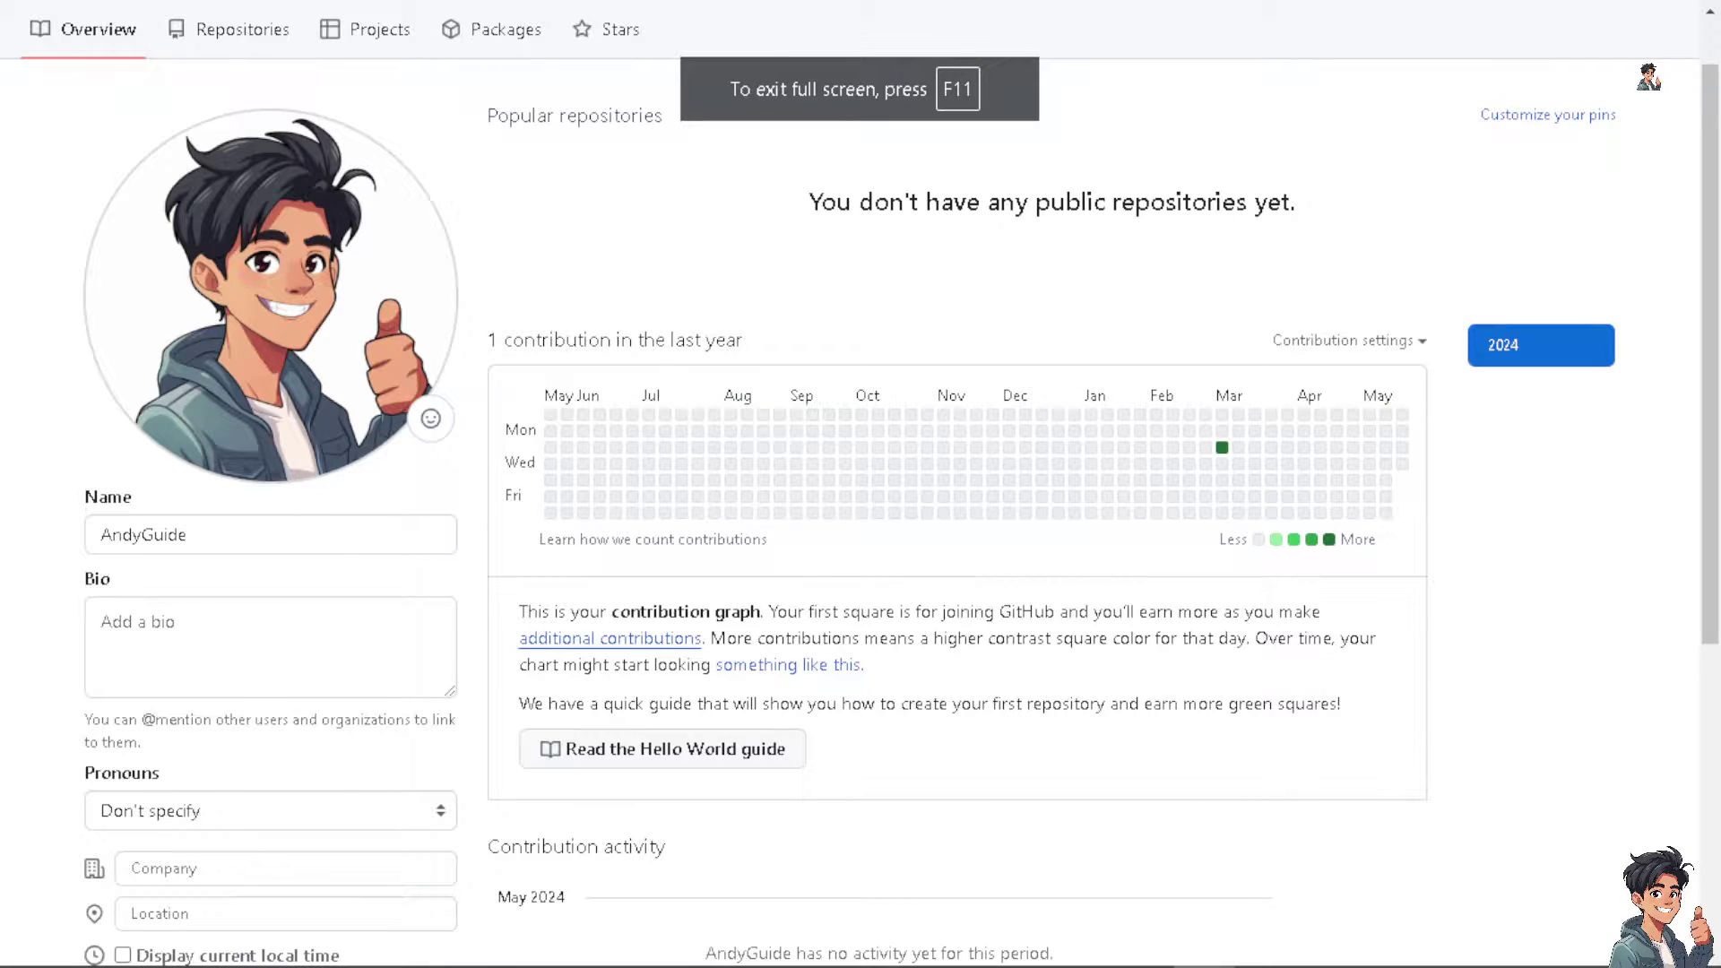
scroll(316, 604, down, 3)
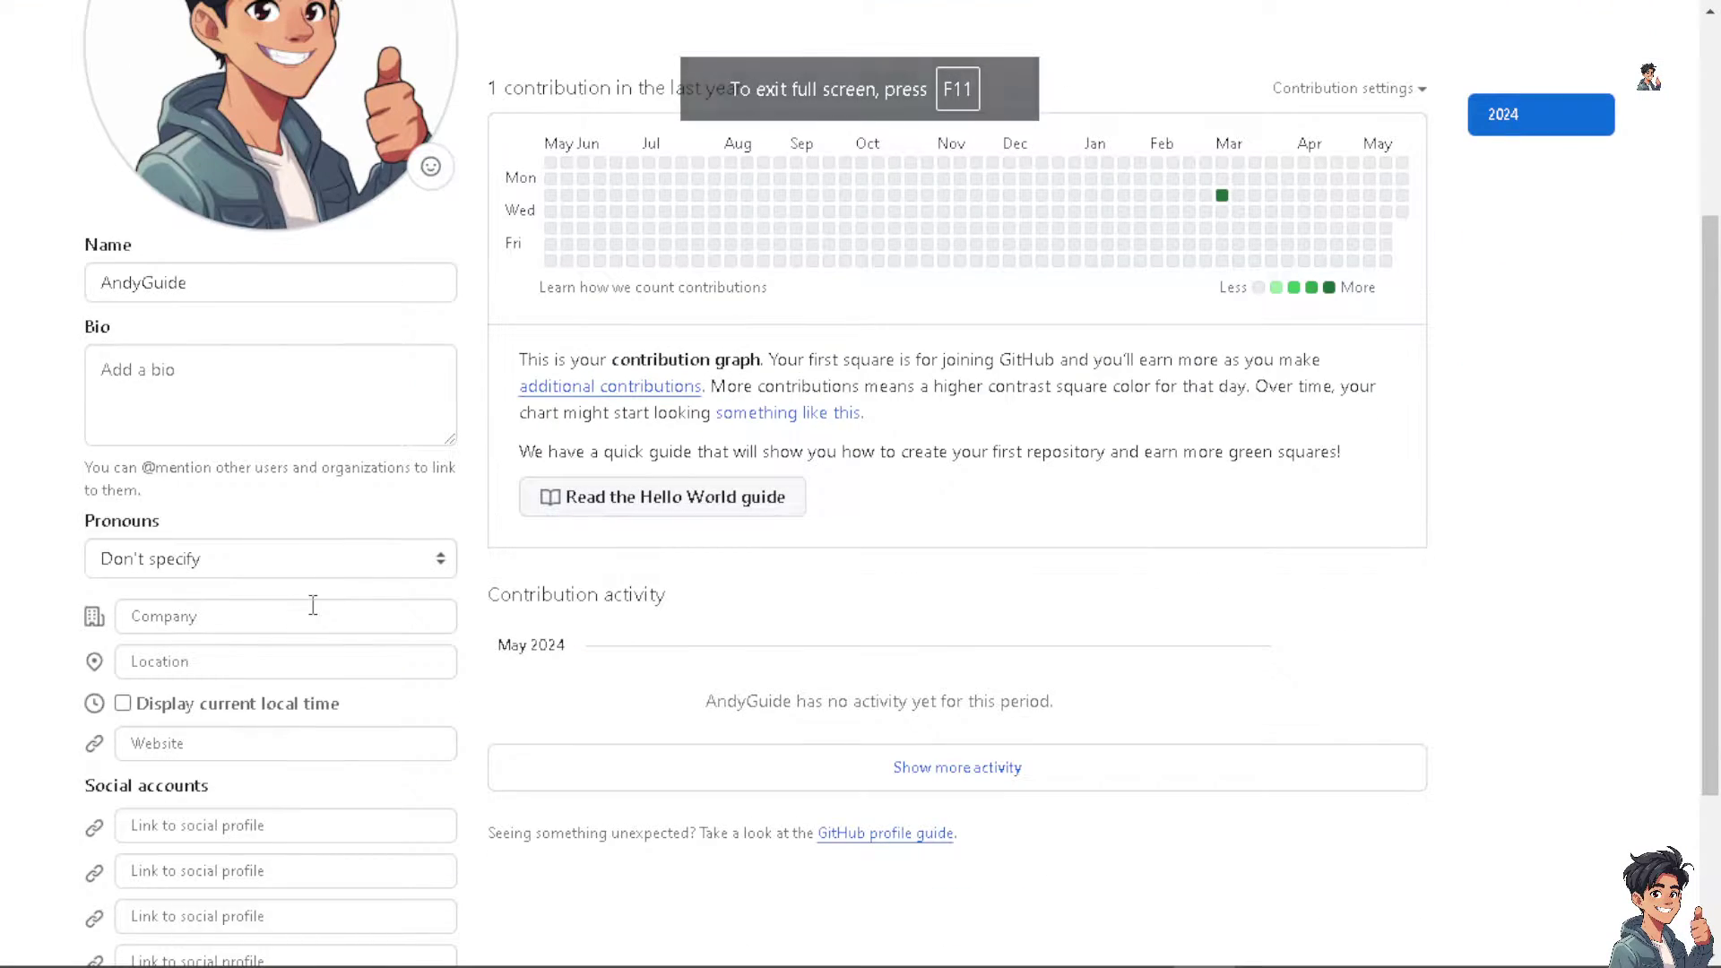
scroll(305, 628, down, 1)
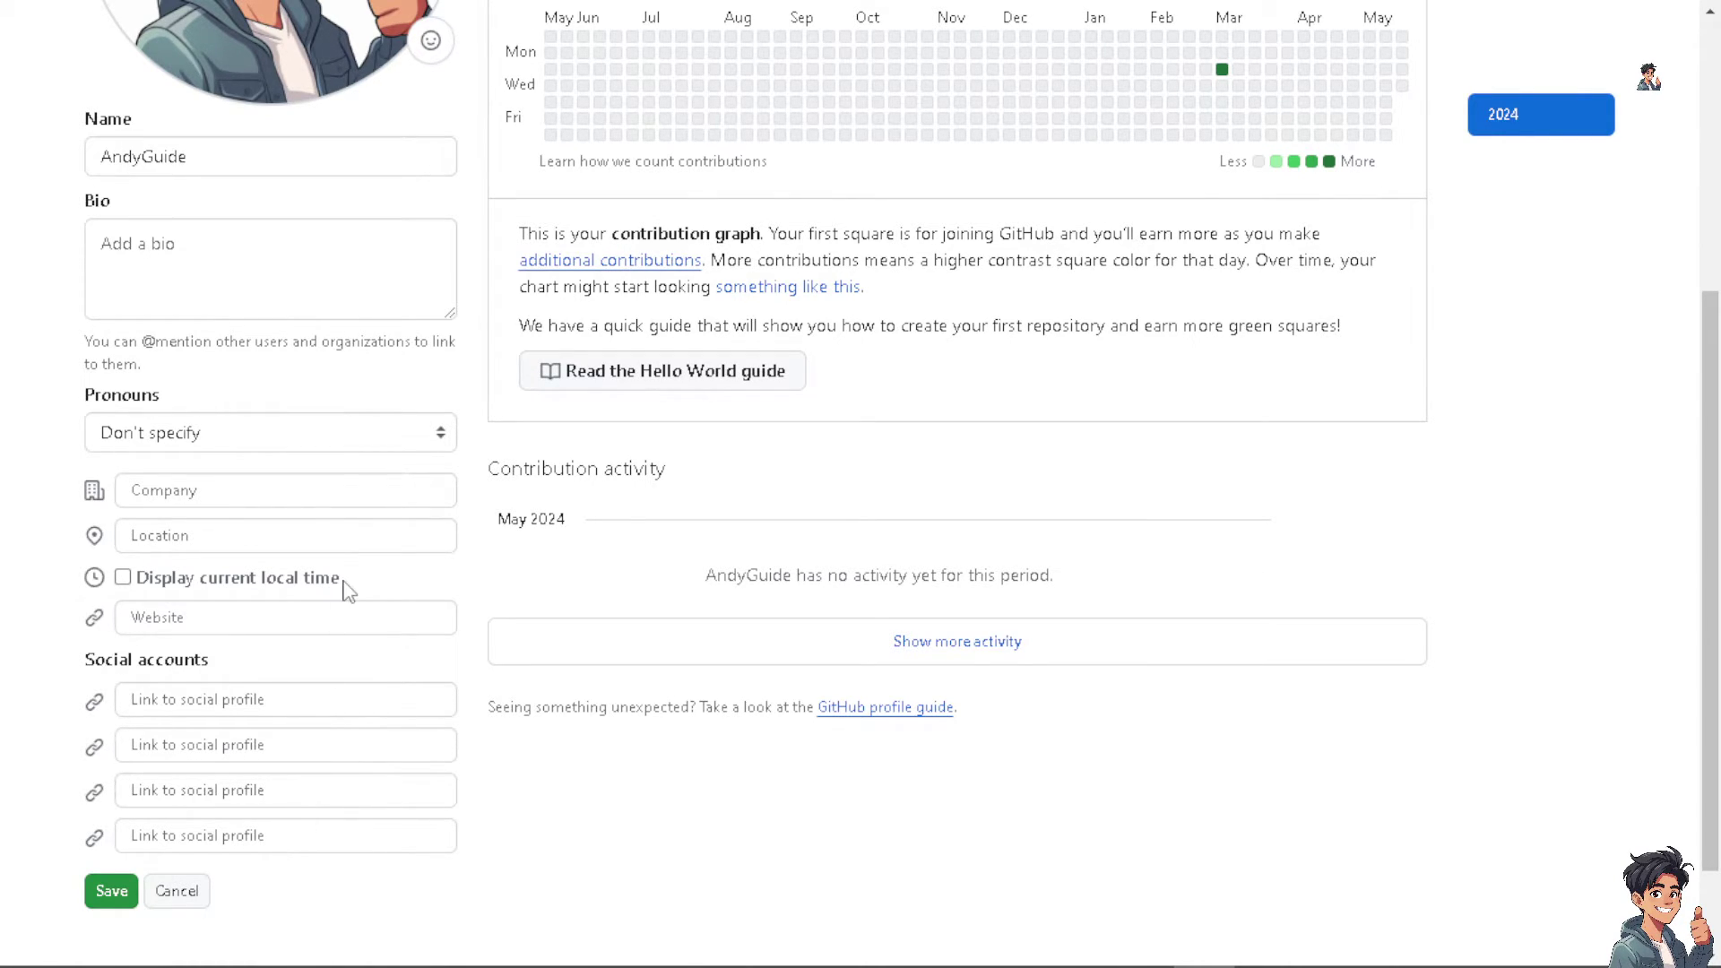
scroll(348, 589, up, 5)
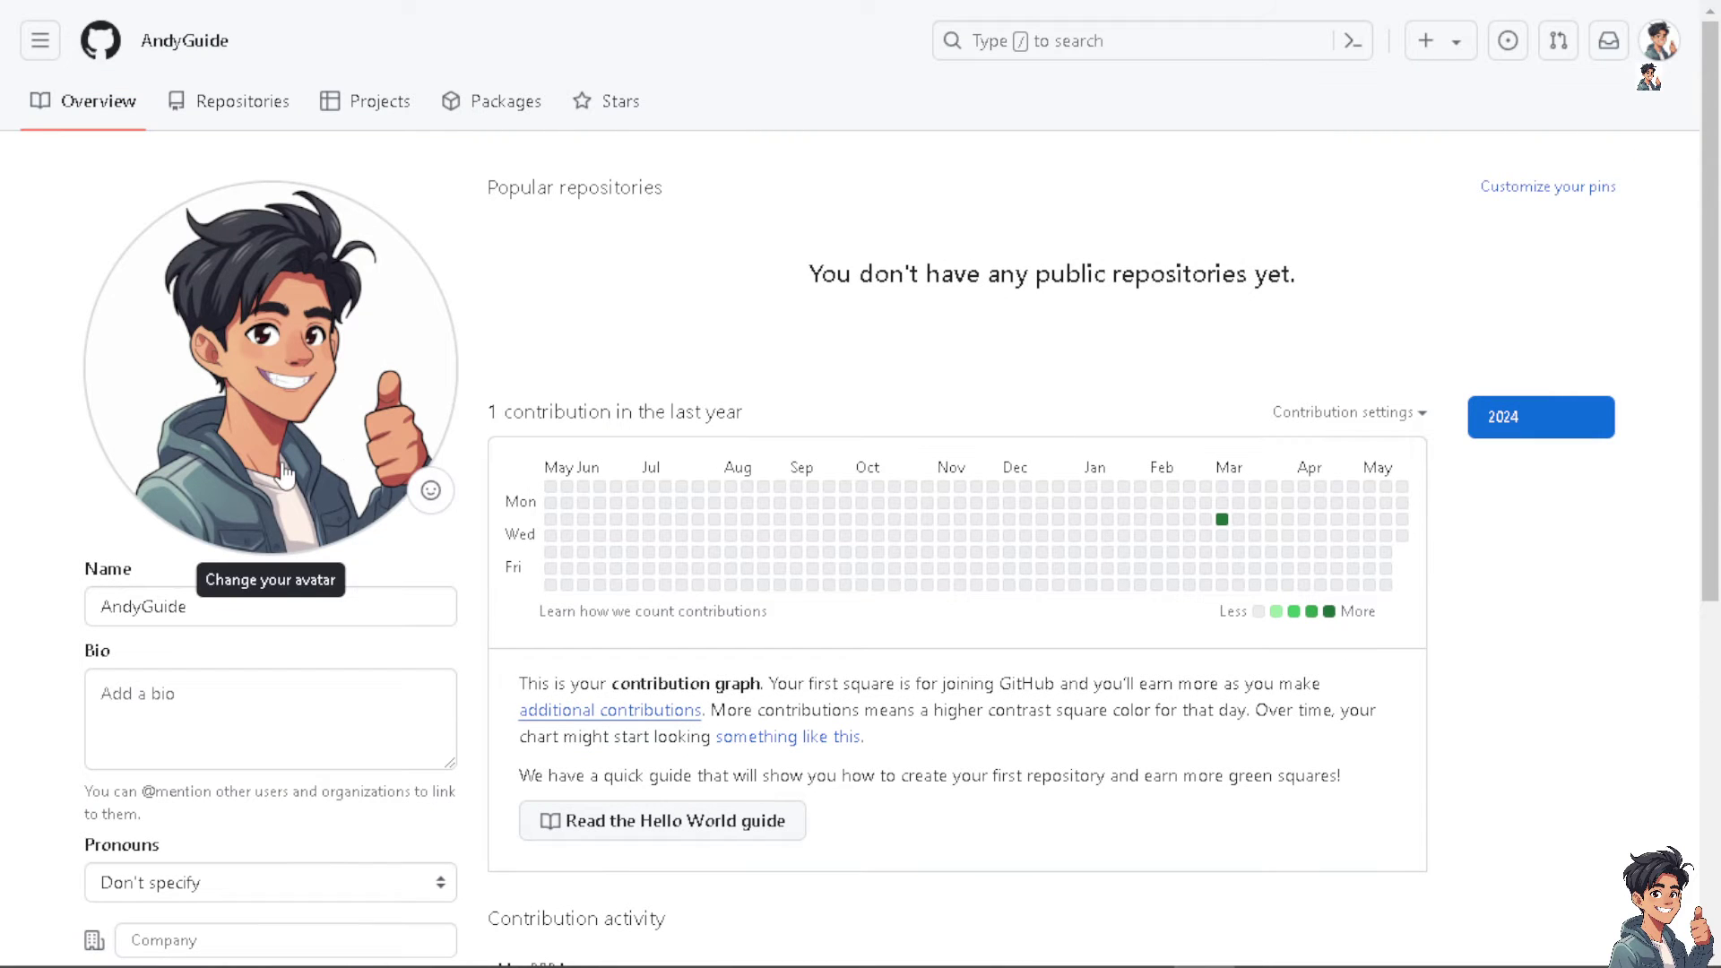